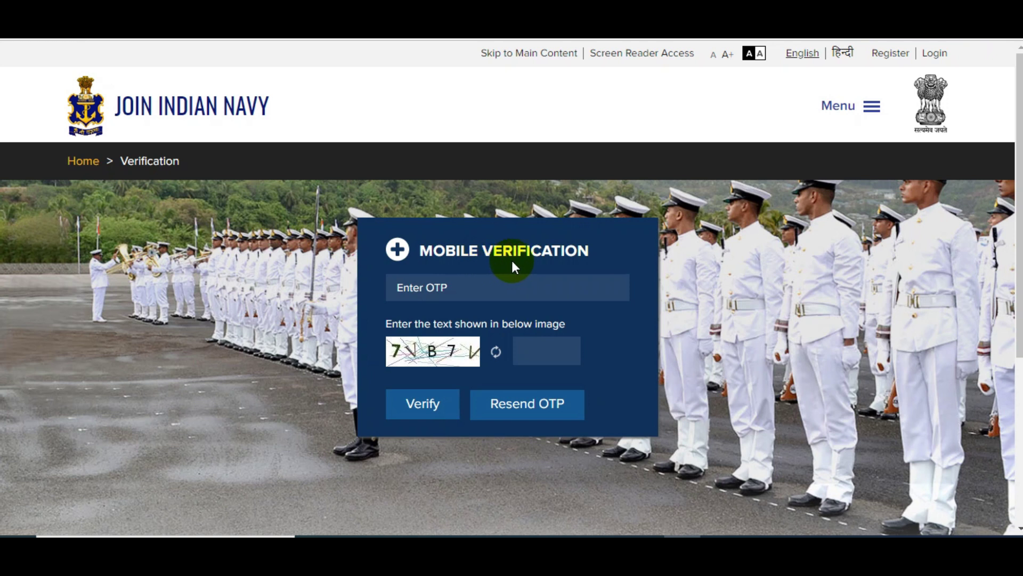
Step: Enter the mobile OTP and captcha and submit them for verification
{"action": "left_click", "coordinate": [413, 290]}
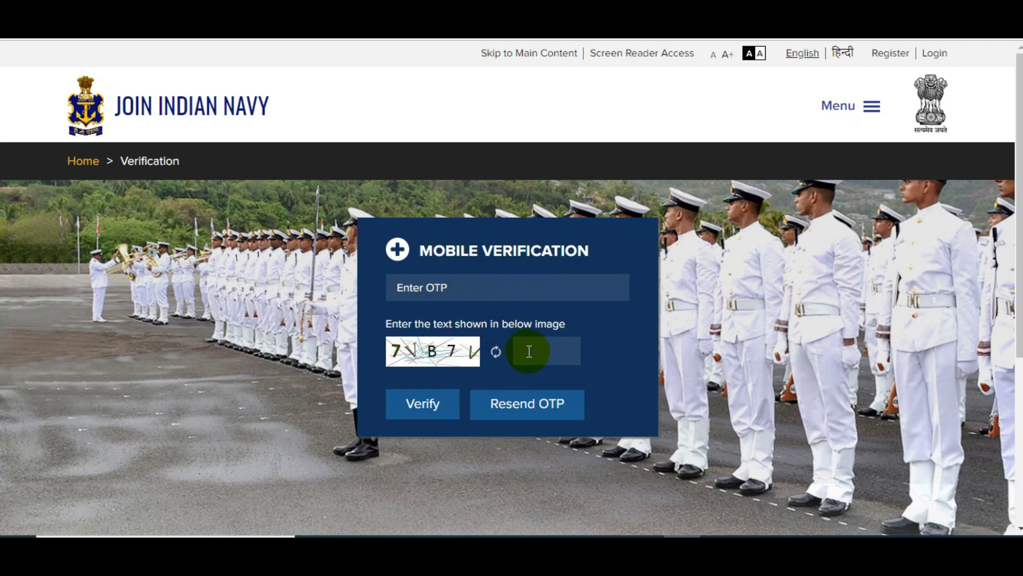
{"action": "left_click", "coordinate": [436, 405]}
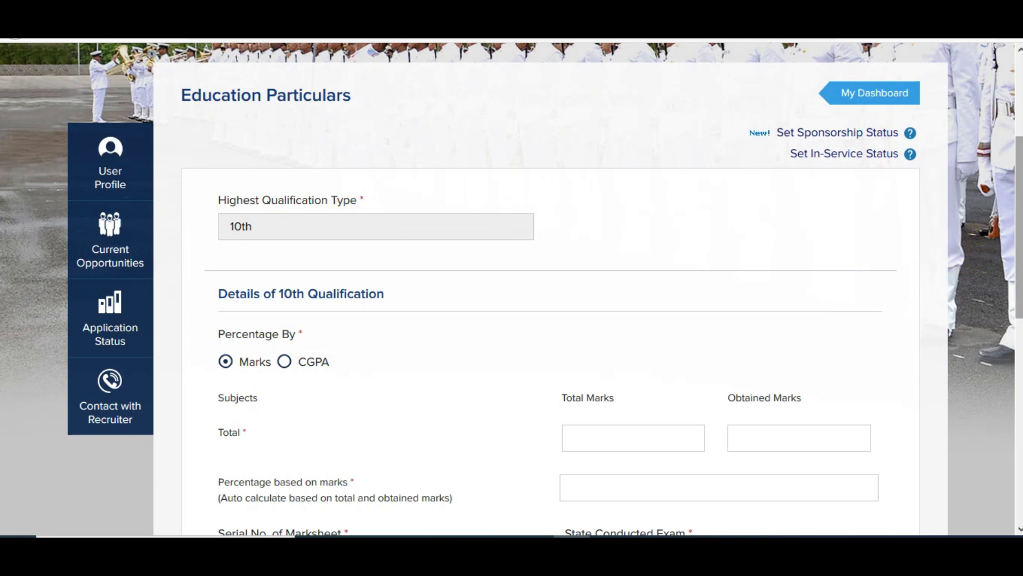
Step: Keep marks-based entry and record 10th marks as 374 obtained out of 500 (74.80%)
{"action": "scroll", "coordinate": [356, 219], "scroll_direction": "down", "scroll_amount": 2}
{"action": "scroll", "coordinate": [319, 230], "scroll_direction": "down", "scroll_amount": 1}
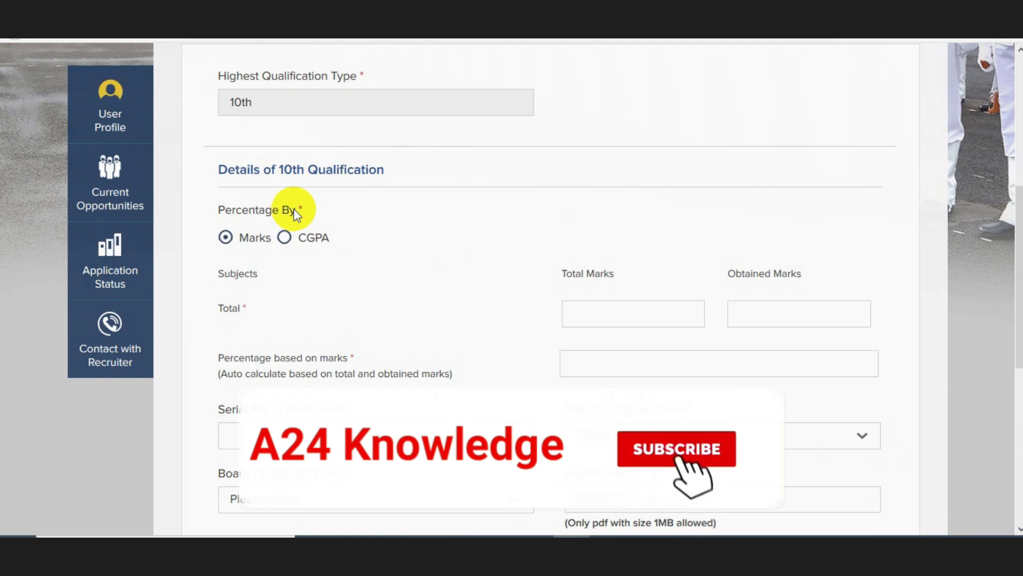
{"action": "left_click", "coordinate": [284, 237]}
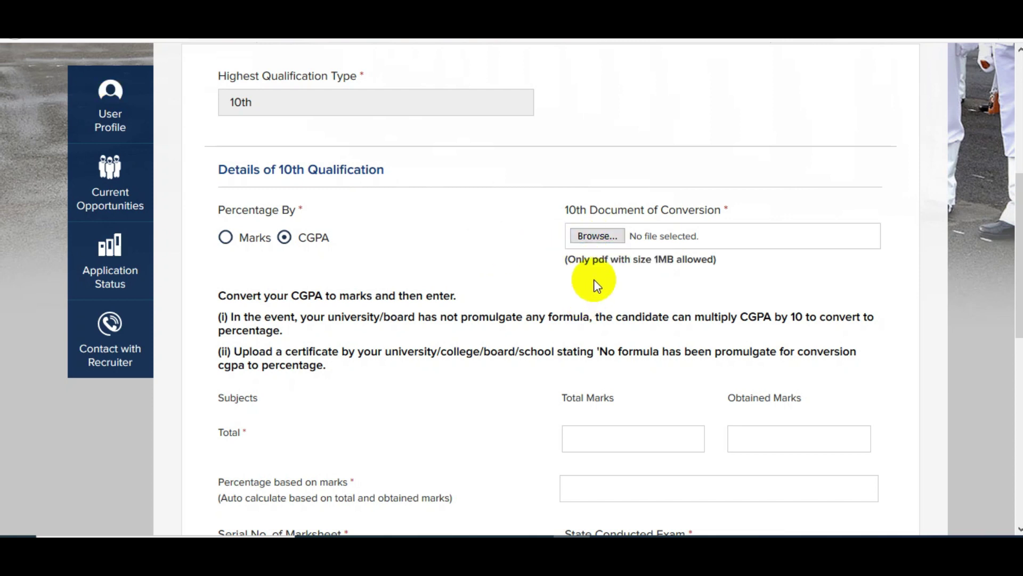
{"action": "left_click", "coordinate": [226, 237]}
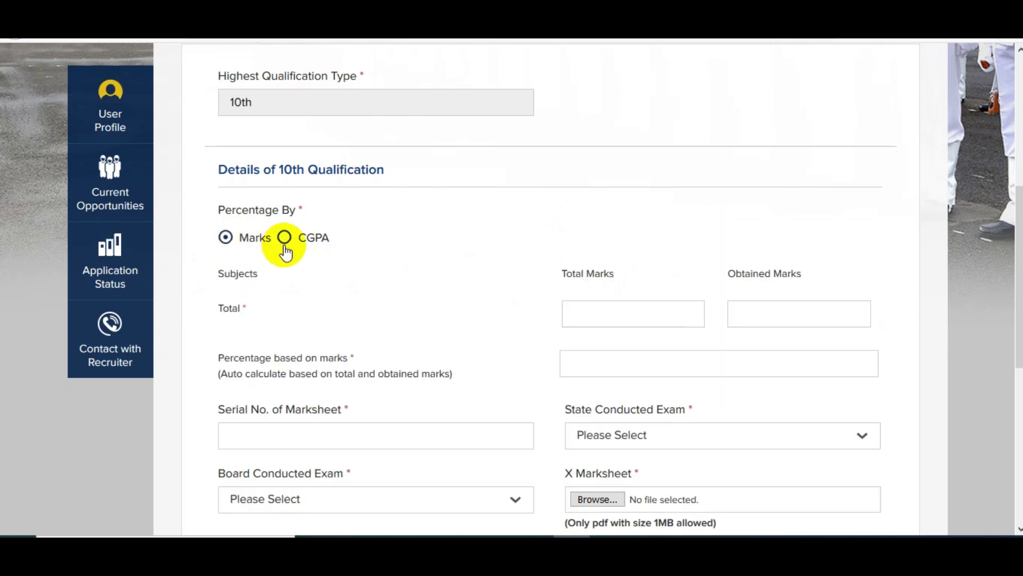
{"action": "left_click", "coordinate": [626, 318]}
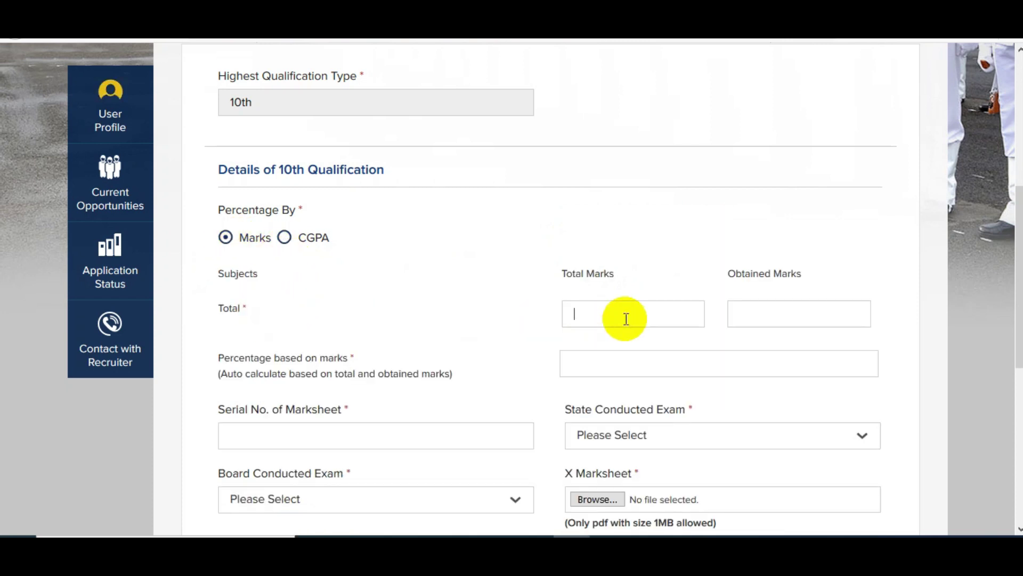
{"action": "type", "text": "500"}
{"action": "left_click", "coordinate": [780, 307]}
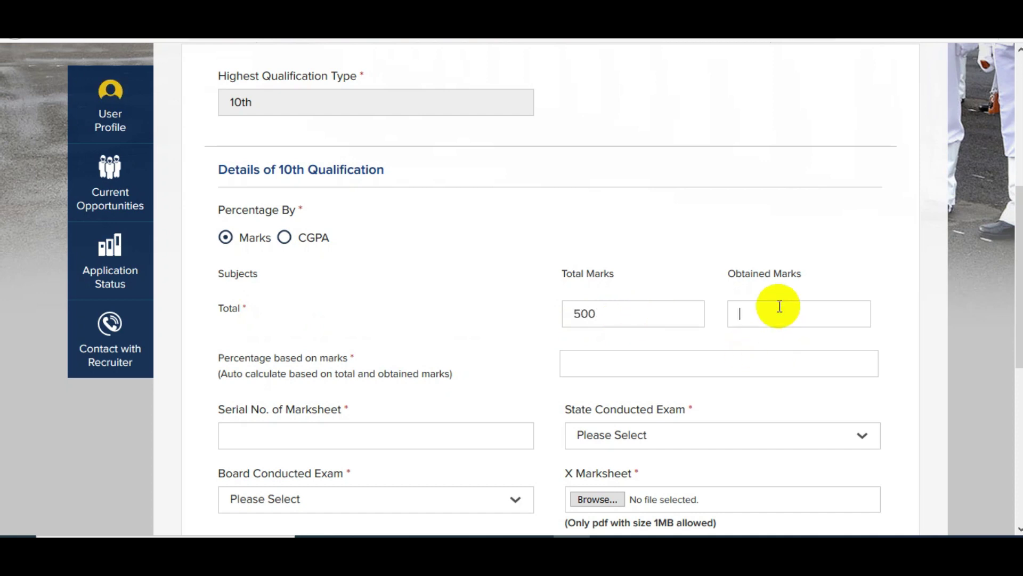
{"action": "type", "text": "47"}
{"action": "type", "text": "4"}
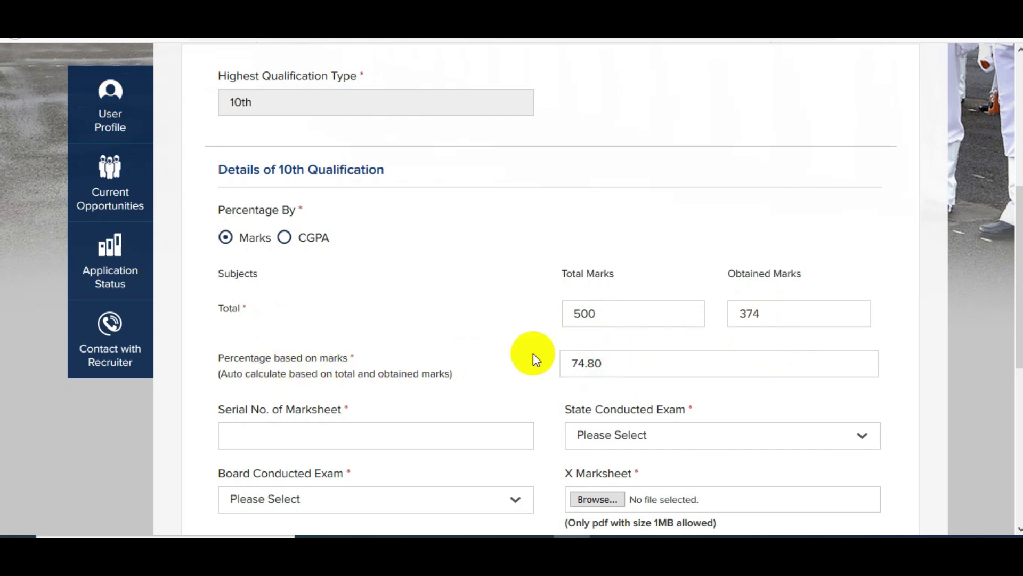
{"action": "scroll", "coordinate": [614, 365], "scroll_direction": "down", "scroll_amount": 3}
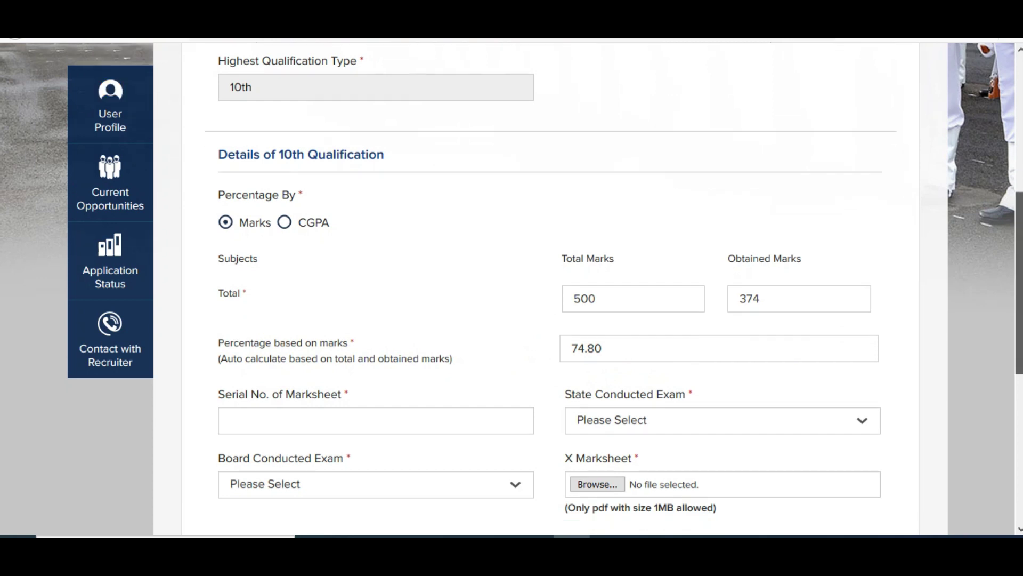
{"action": "scroll", "coordinate": [283, 287], "scroll_direction": "down", "scroll_amount": 3}
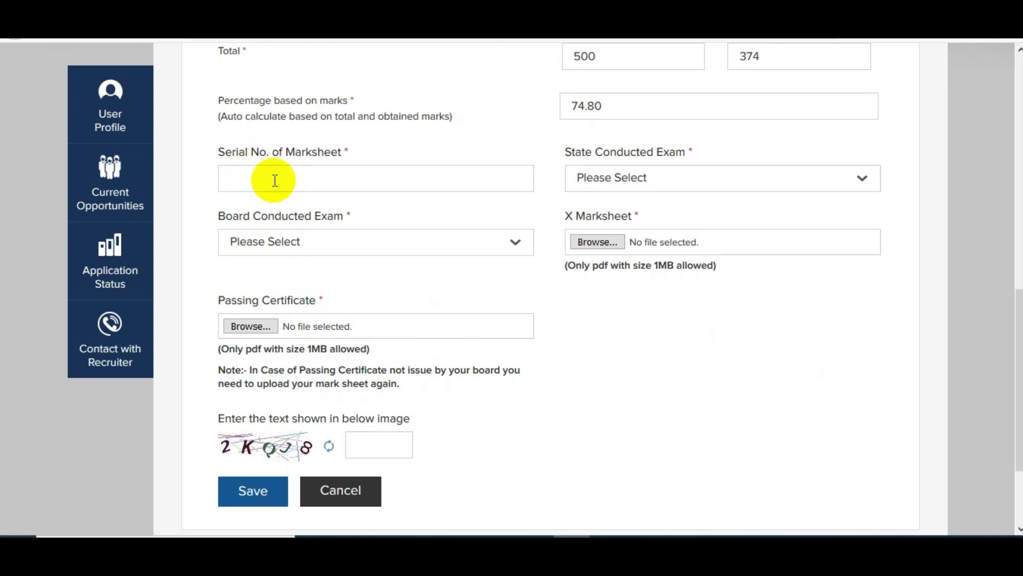
Step: Choose RAJASTHAN as the State Conducted Exam for the 10th
{"action": "left_click", "coordinate": [612, 193]}
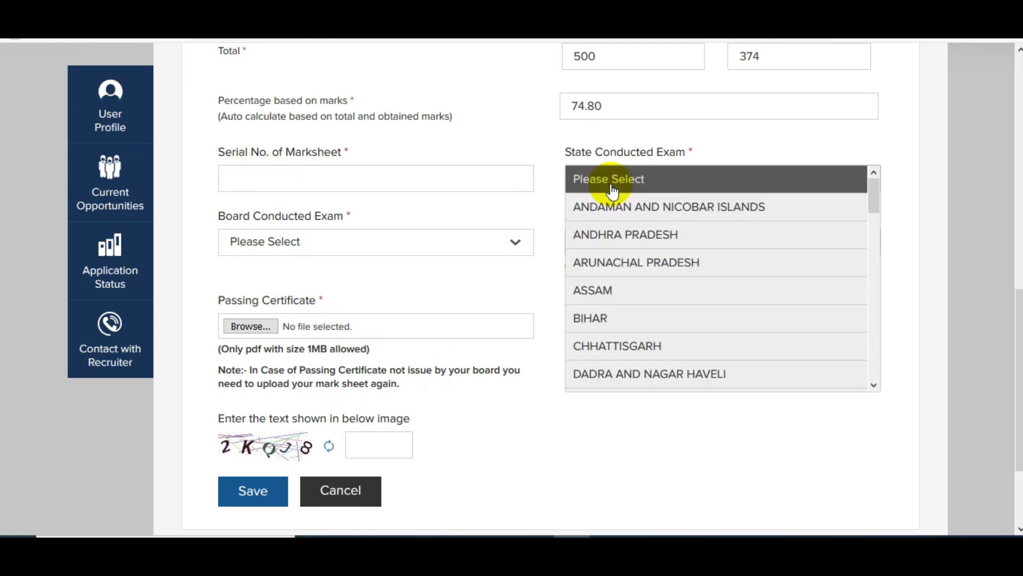
{"action": "scroll", "coordinate": [621, 208], "scroll_direction": "down", "scroll_amount": 8}
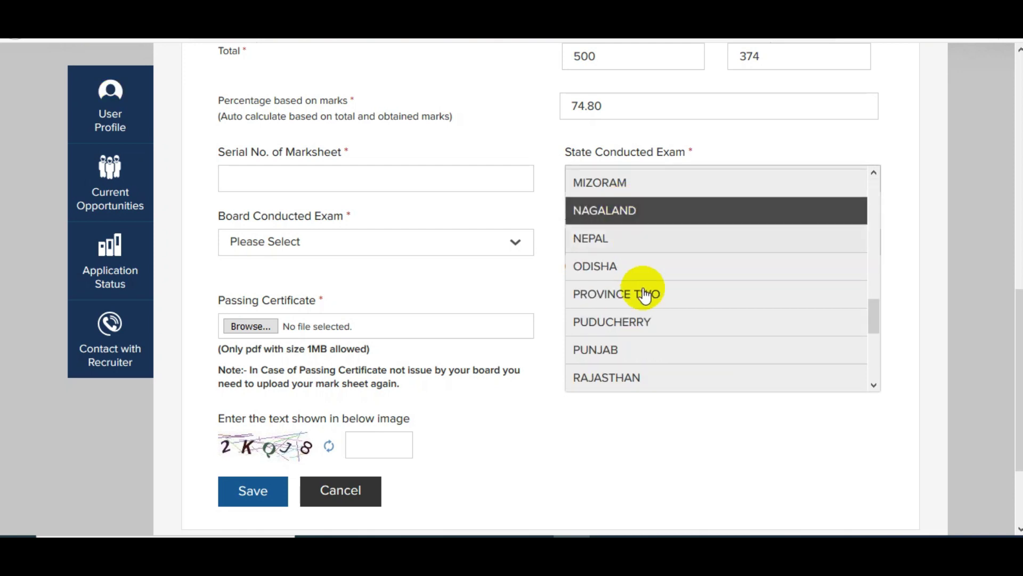
{"action": "left_click", "coordinate": [621, 374]}
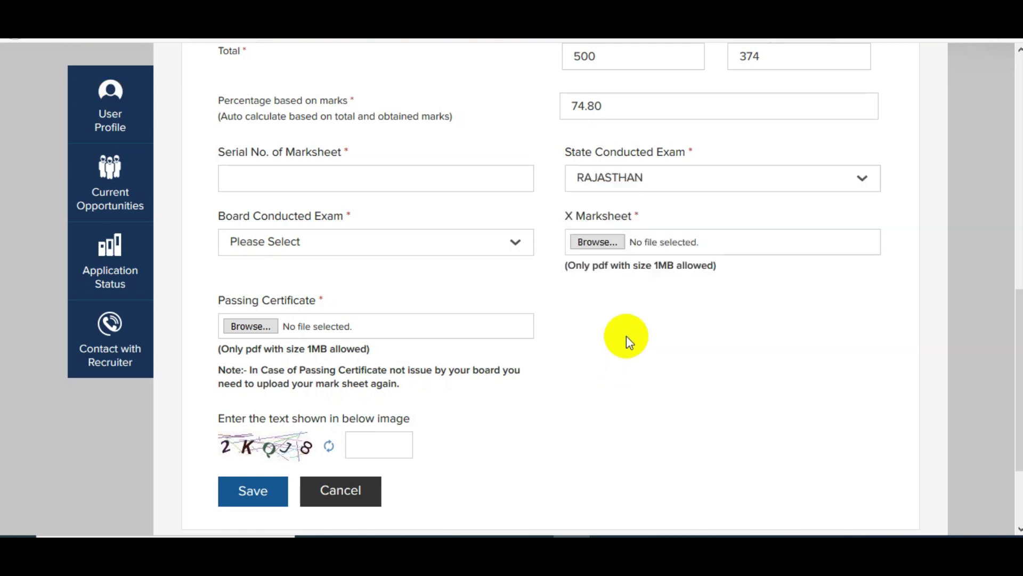
Step: Select Rajasthan Board of Secondary Education as the exam board and save the 10th details
{"action": "left_click", "coordinate": [313, 251]}
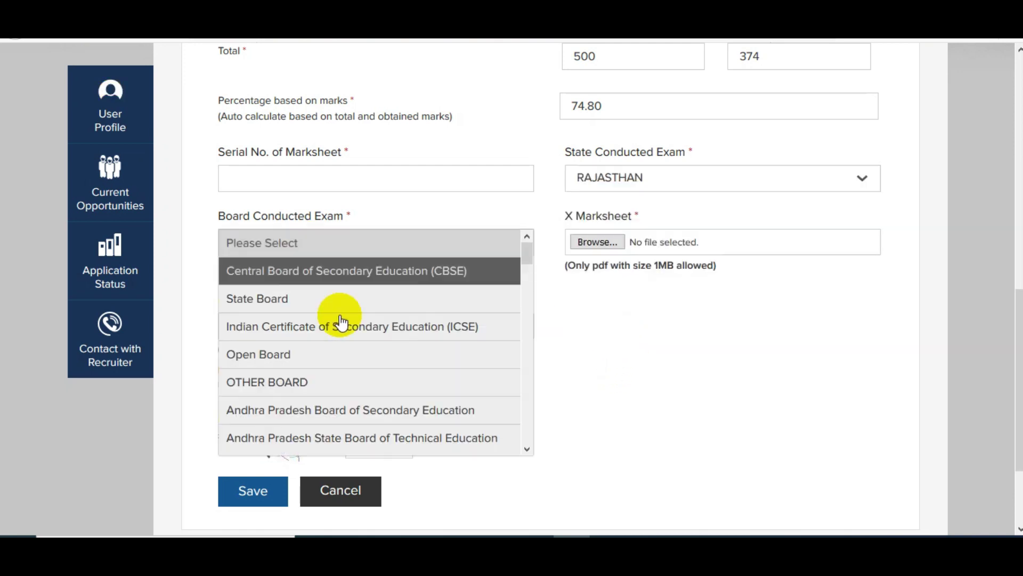
{"action": "scroll", "coordinate": [352, 345], "scroll_direction": "down", "scroll_amount": 3}
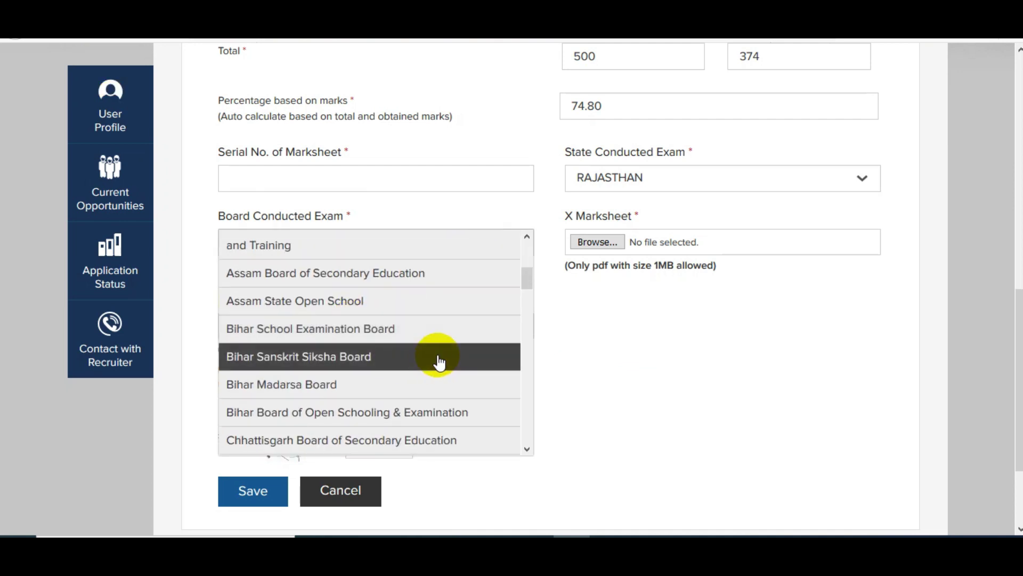
{"action": "left_click_drag", "start_coordinate": [527, 279], "coordinate": [528, 295]}
{"action": "left_click", "coordinate": [395, 282]}
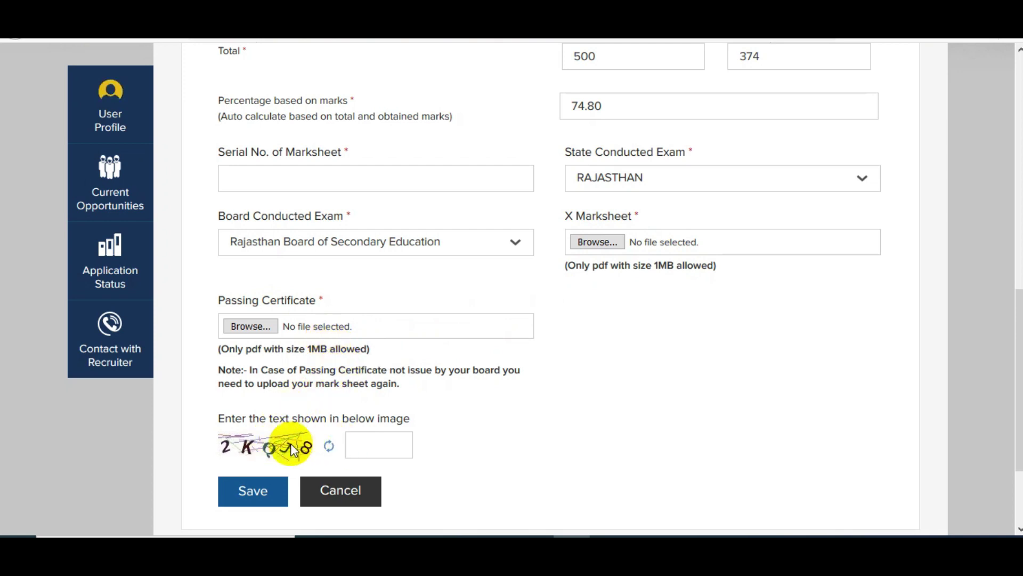
{"action": "left_click", "coordinate": [265, 493]}
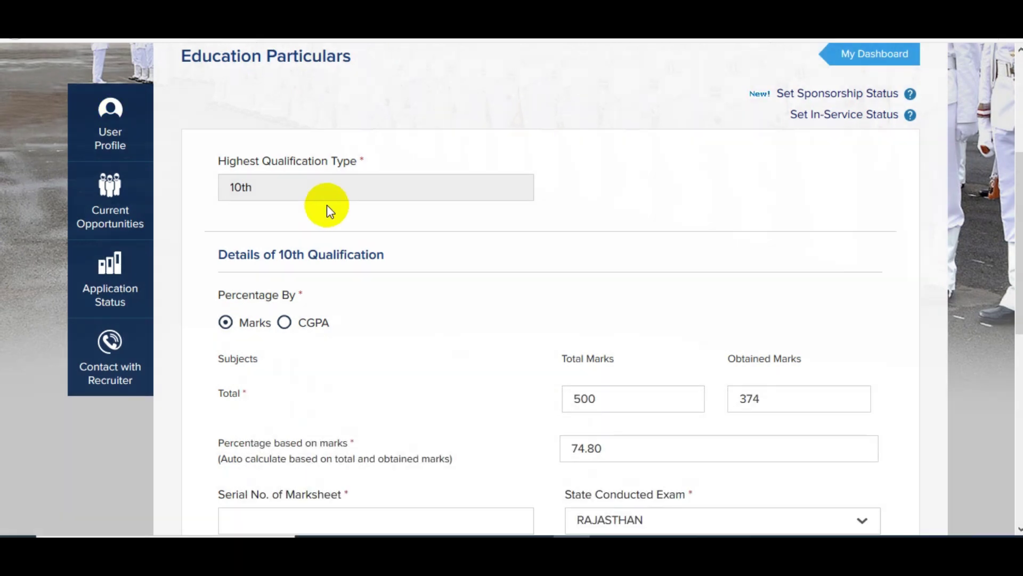
Step: Scroll through the saved Education Particulars to reach the address form
{"action": "scroll", "coordinate": [394, 197], "scroll_direction": "down", "scroll_amount": 2}
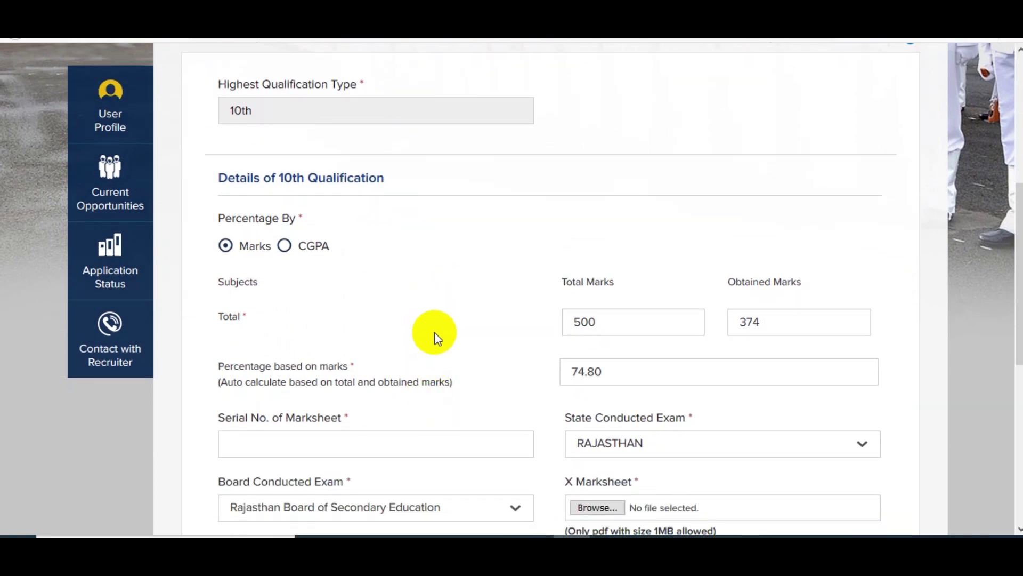
{"action": "scroll", "coordinate": [436, 337], "scroll_direction": "up", "scroll_amount": 2}
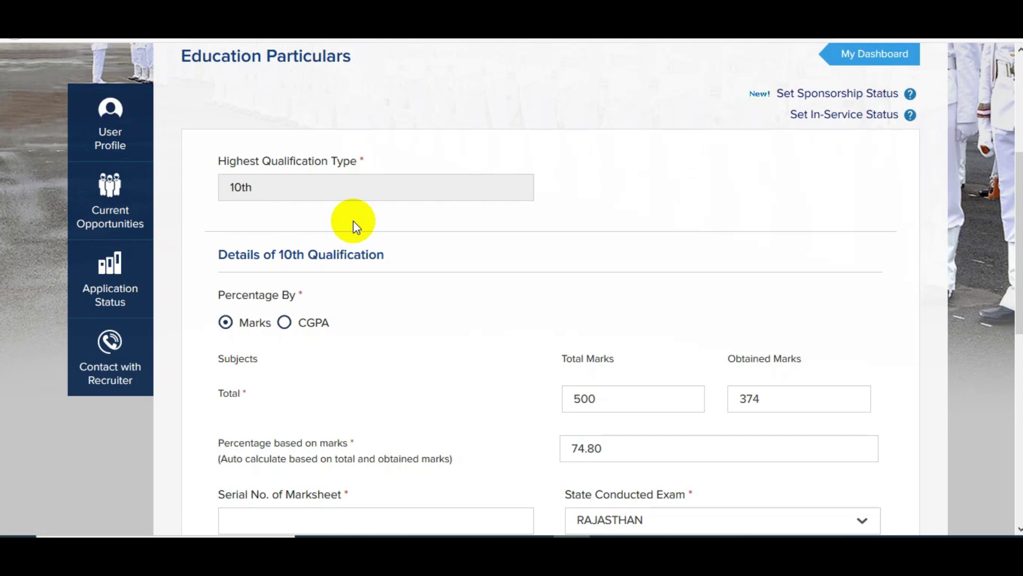
{"action": "scroll", "coordinate": [803, 319], "scroll_direction": "down", "scroll_amount": 10}
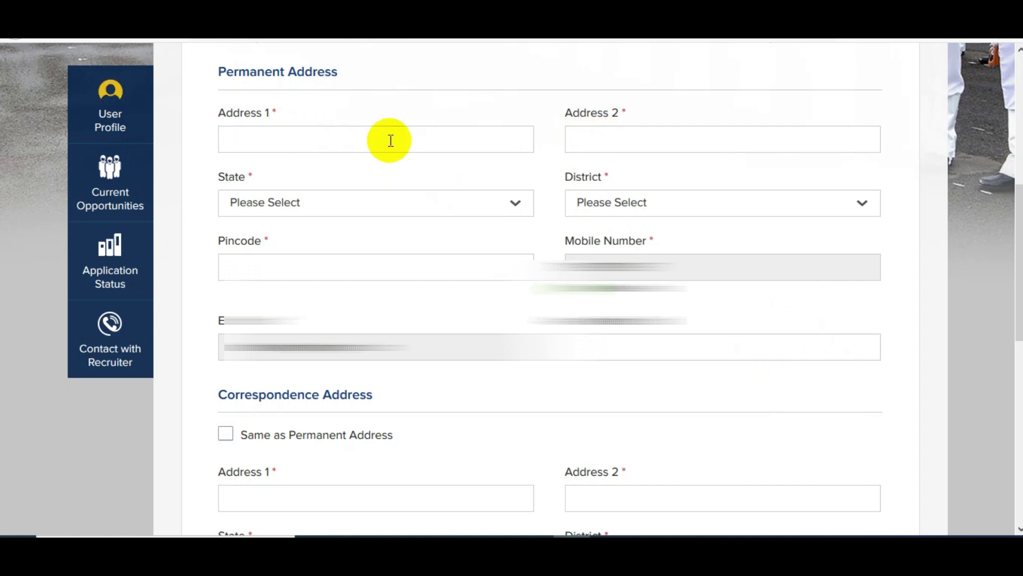
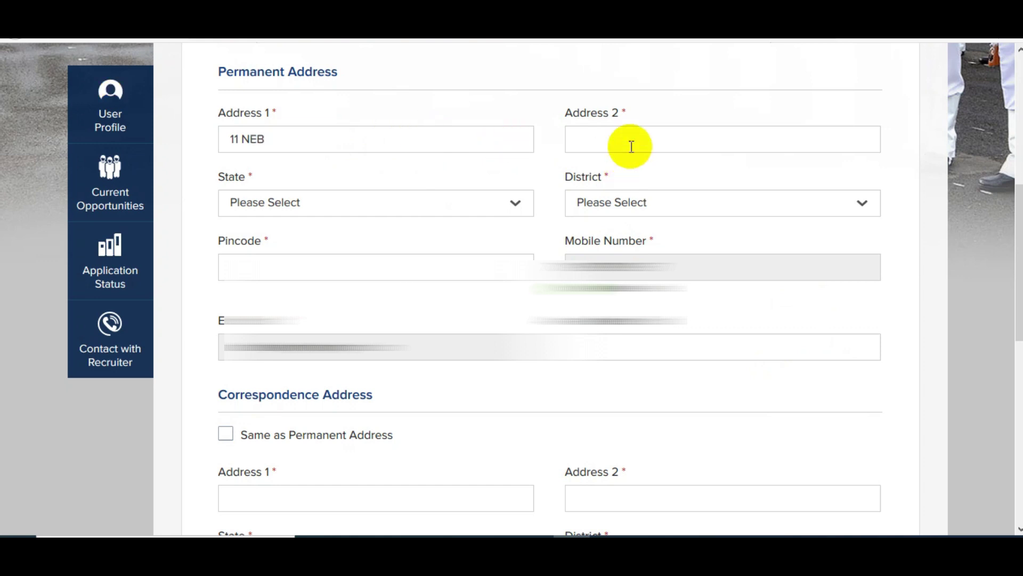
Step: Type the two permanent address lines in capital letters
{"action": "left_click", "coordinate": [630, 143]}
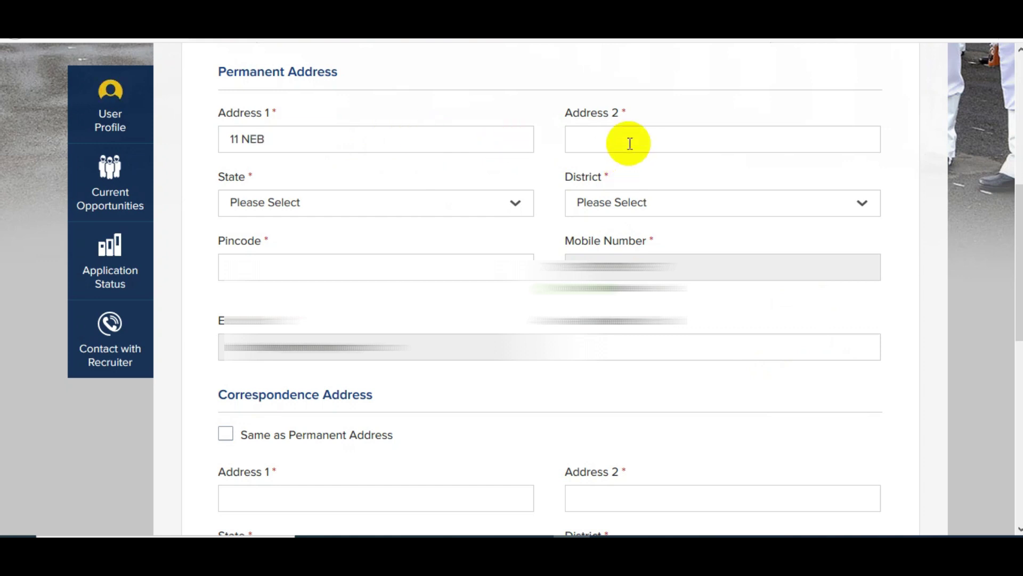
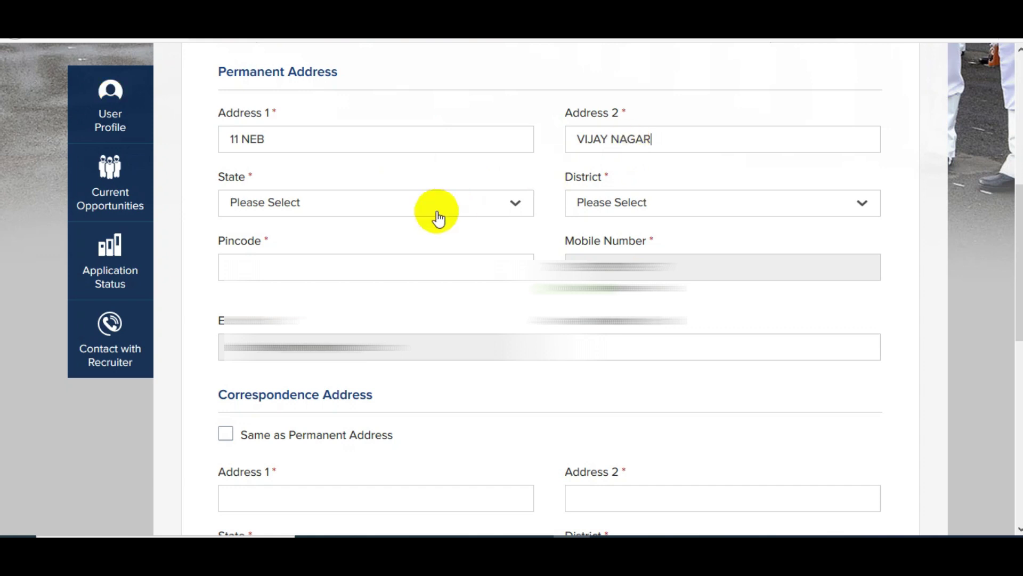
Step: Set State to Rajasthan and District to Alwar, enter the pincode, and reuse it for correspondence
{"action": "left_click", "coordinate": [324, 208]}
{"action": "scroll", "coordinate": [322, 219], "scroll_direction": "down", "scroll_amount": 10}
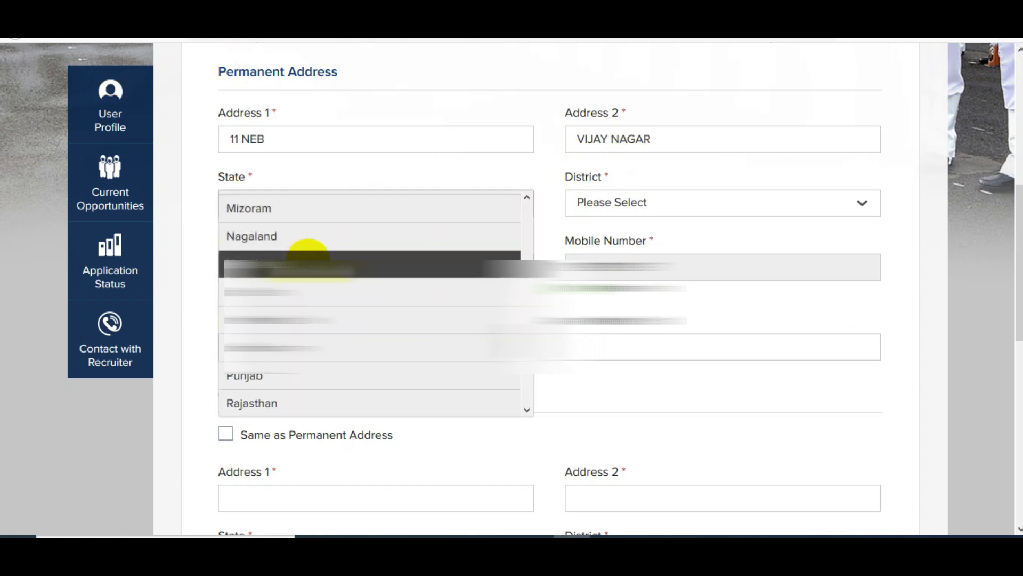
{"action": "left_click", "coordinate": [290, 403]}
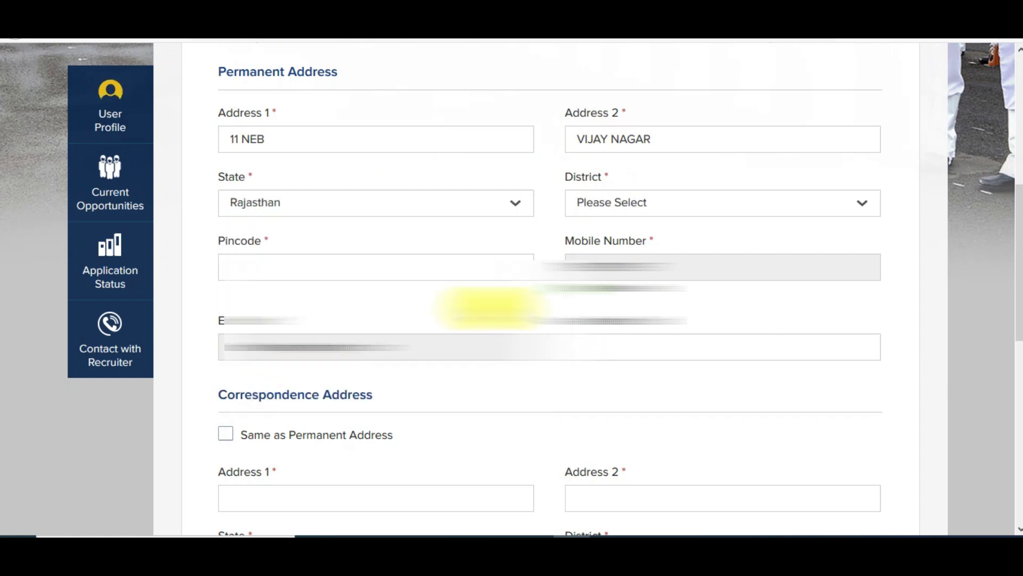
{"action": "left_click", "coordinate": [667, 210]}
{"action": "left_click", "coordinate": [618, 288]}
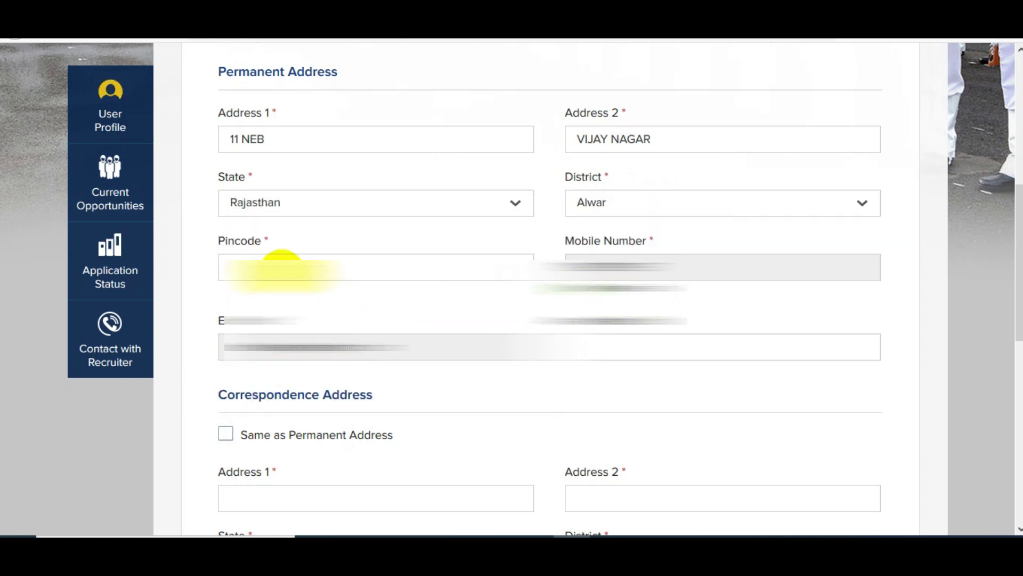
{"action": "left_click", "coordinate": [282, 266]}
{"action": "type", "text": "301001"}
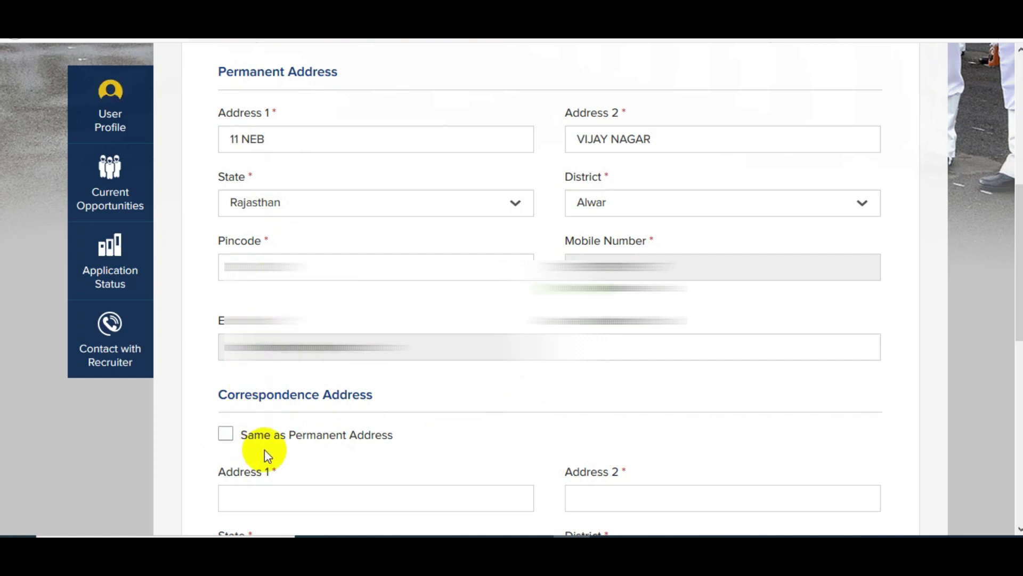
{"action": "left_click", "coordinate": [226, 434]}
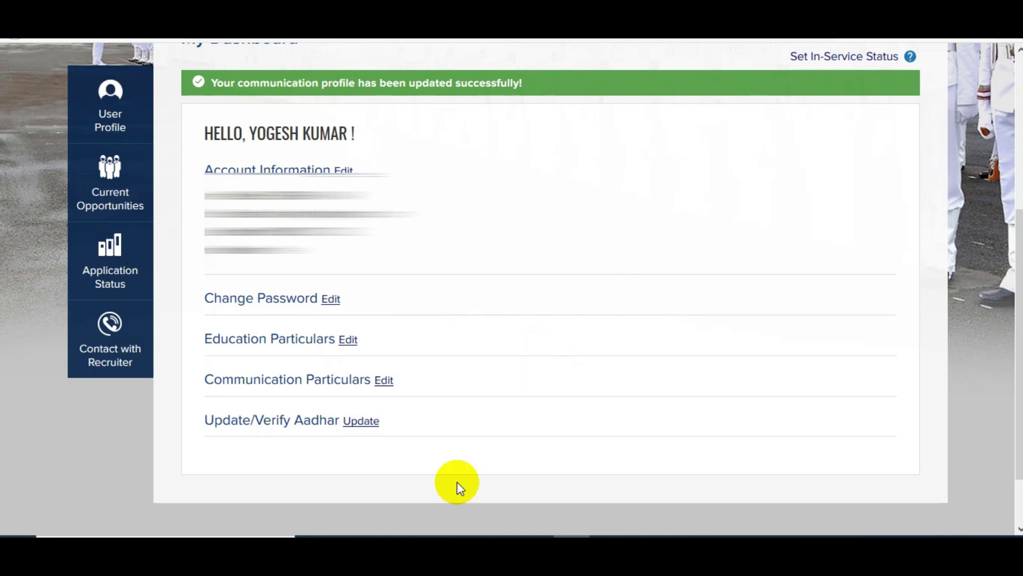
Step: Browse Officer and Sailor current opportunities, then start applying for Sailor MR 04/2020
{"action": "left_click", "coordinate": [106, 210]}
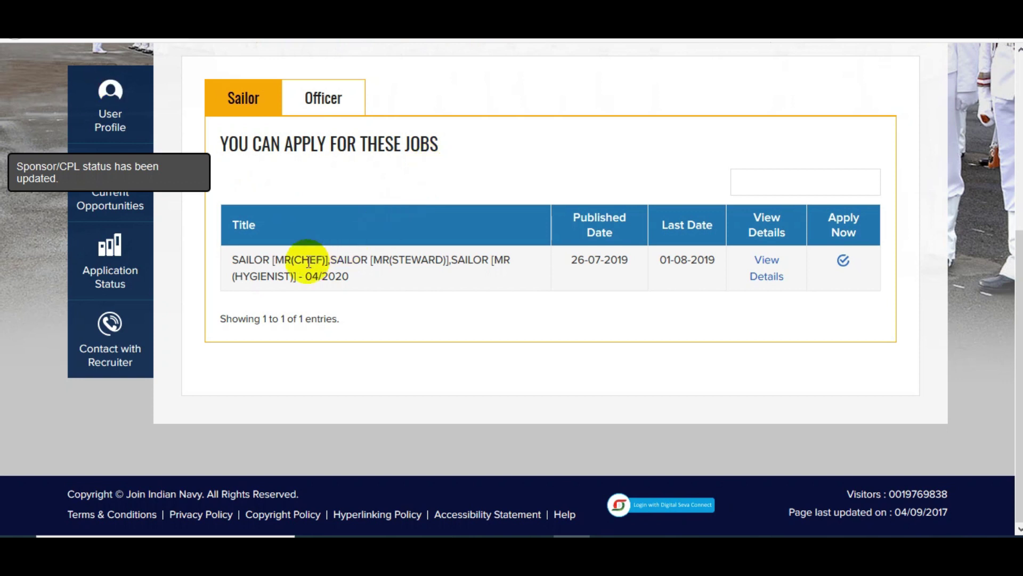
{"action": "left_click", "coordinate": [341, 109]}
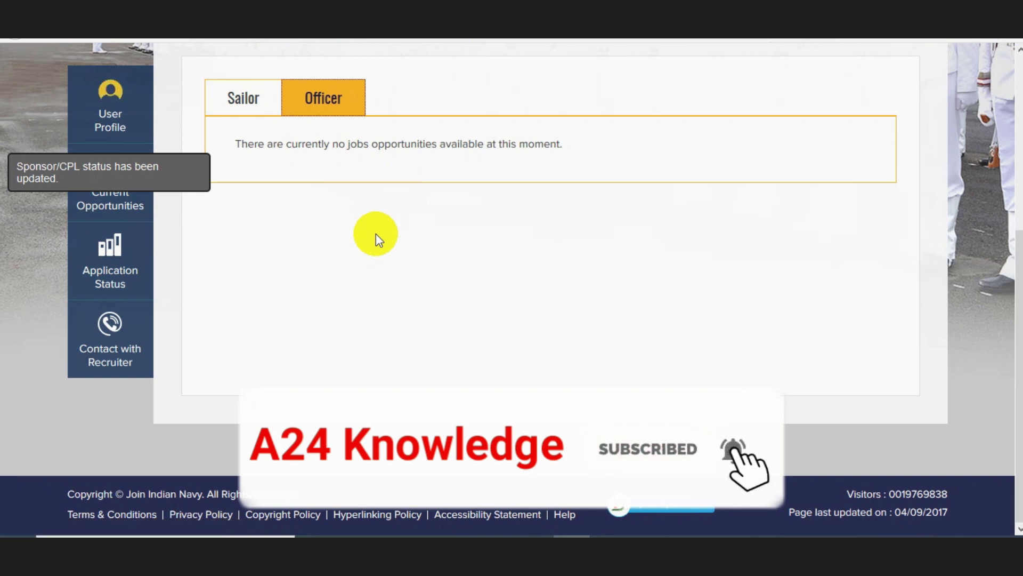
{"action": "left_click", "coordinate": [272, 117]}
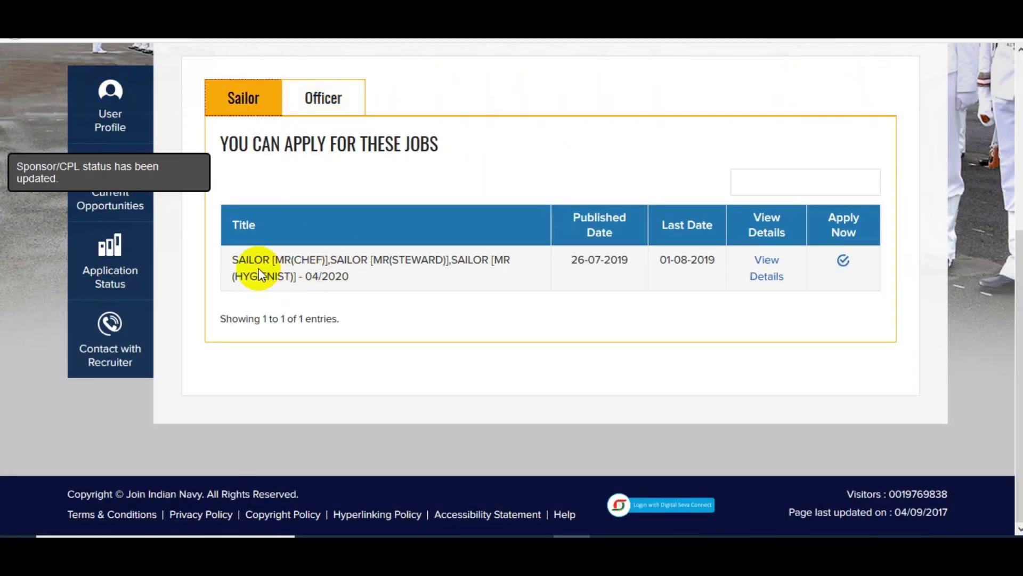
{"action": "left_click", "coordinate": [844, 264]}
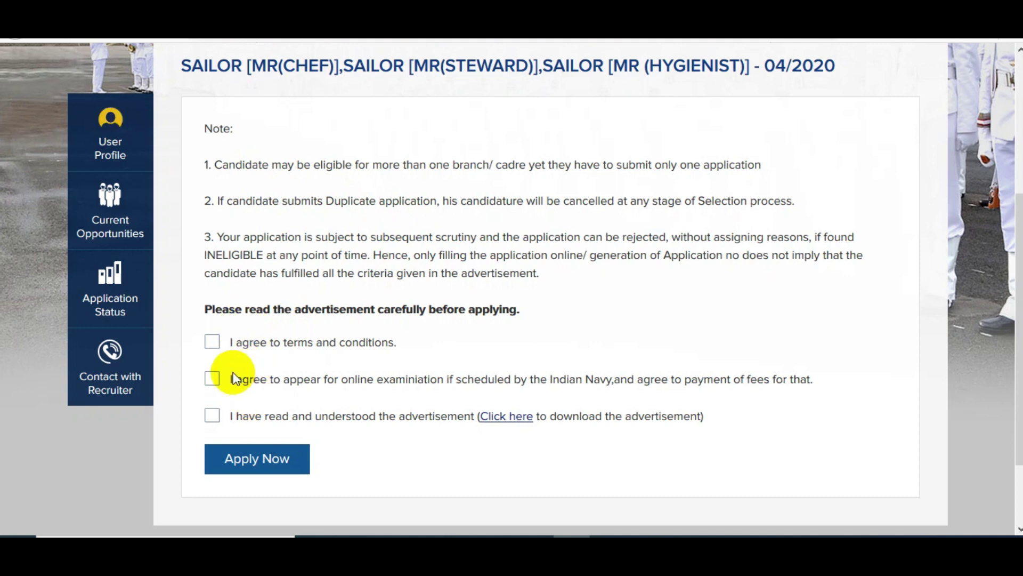
Step: Accept the terms, online exam and fee, and advertisement declarations, then proceed to the form
{"action": "left_click", "coordinate": [212, 342]}
{"action": "left_click", "coordinate": [213, 380]}
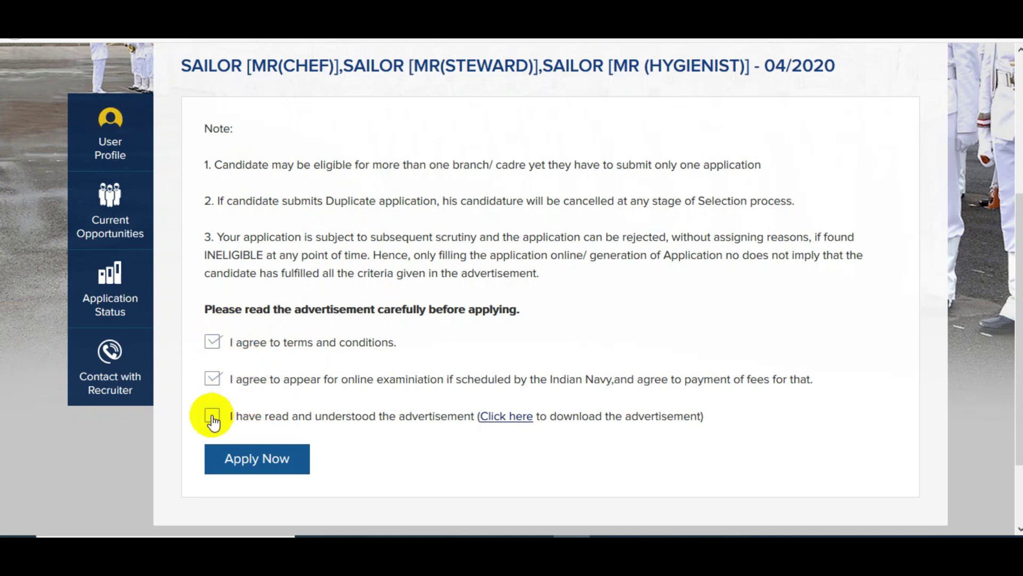
{"action": "left_click", "coordinate": [213, 416]}
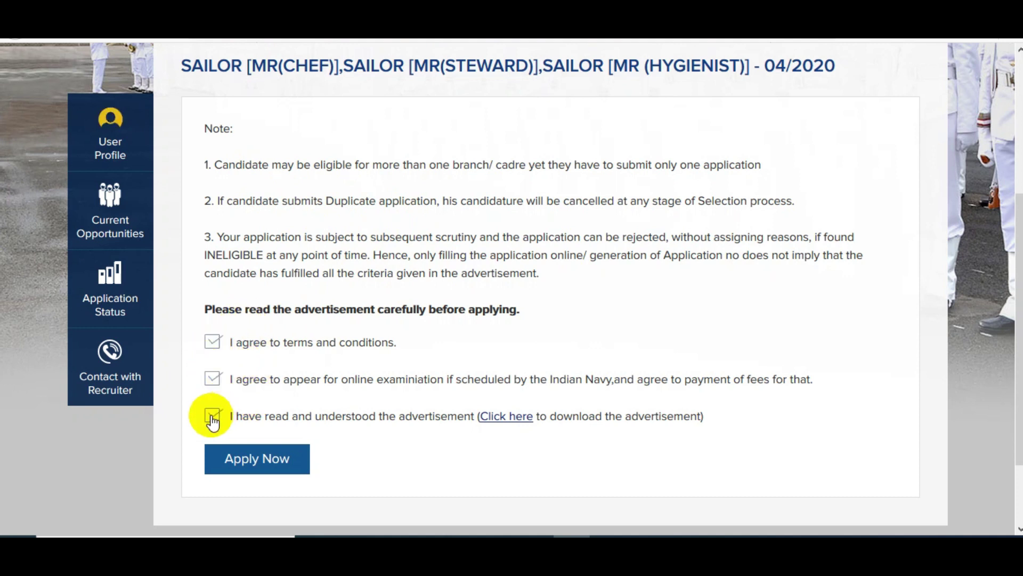
{"action": "left_click", "coordinate": [251, 467]}
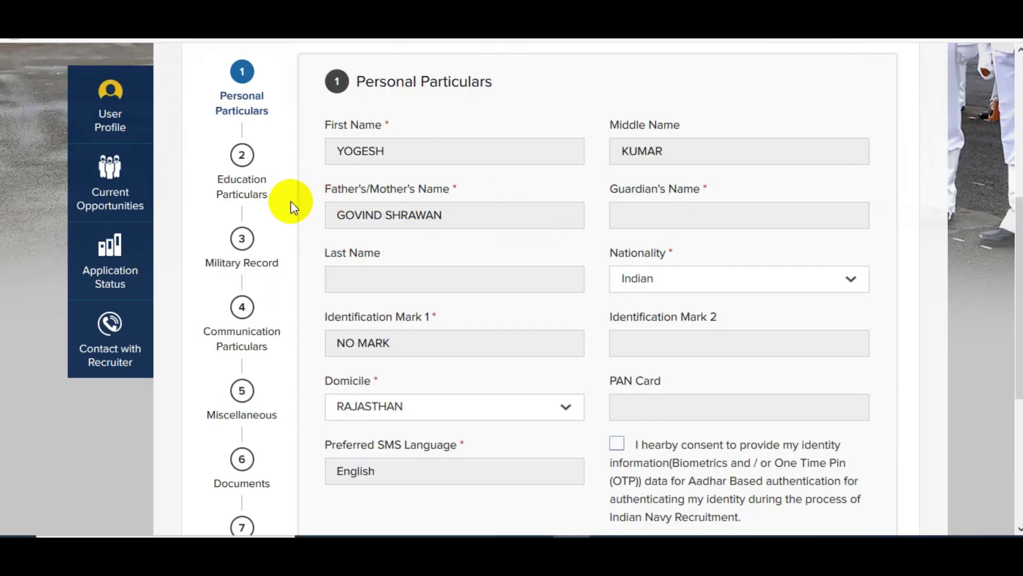
Step: Tick the Aadhar authentication consent and save the prefilled Personal and Education Particulars
{"action": "scroll", "coordinate": [306, 207], "scroll_direction": "down", "scroll_amount": 5}
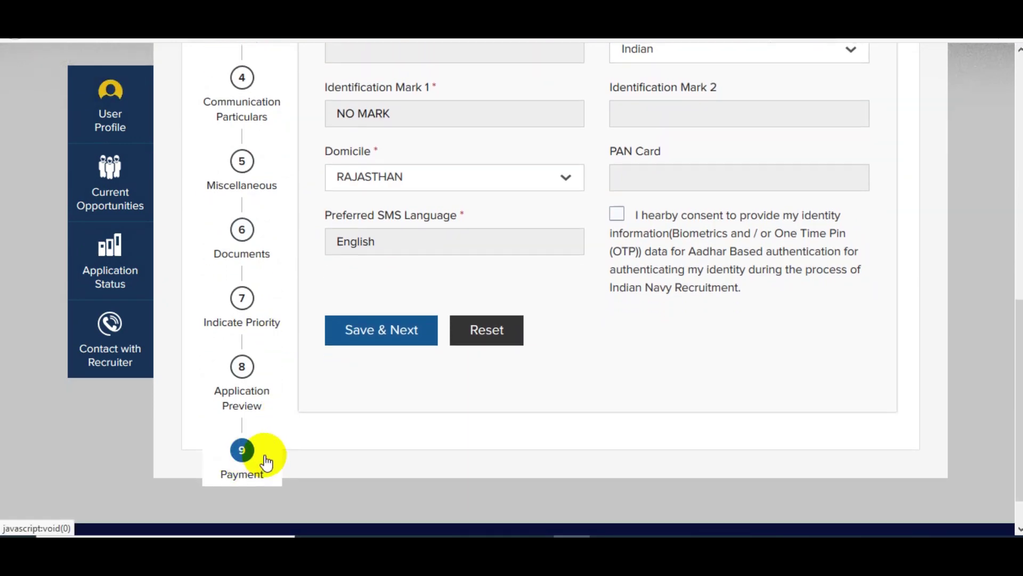
{"action": "scroll", "coordinate": [260, 463], "scroll_direction": "up", "scroll_amount": 3}
{"action": "scroll", "coordinate": [260, 440], "scroll_direction": "up", "scroll_amount": 3}
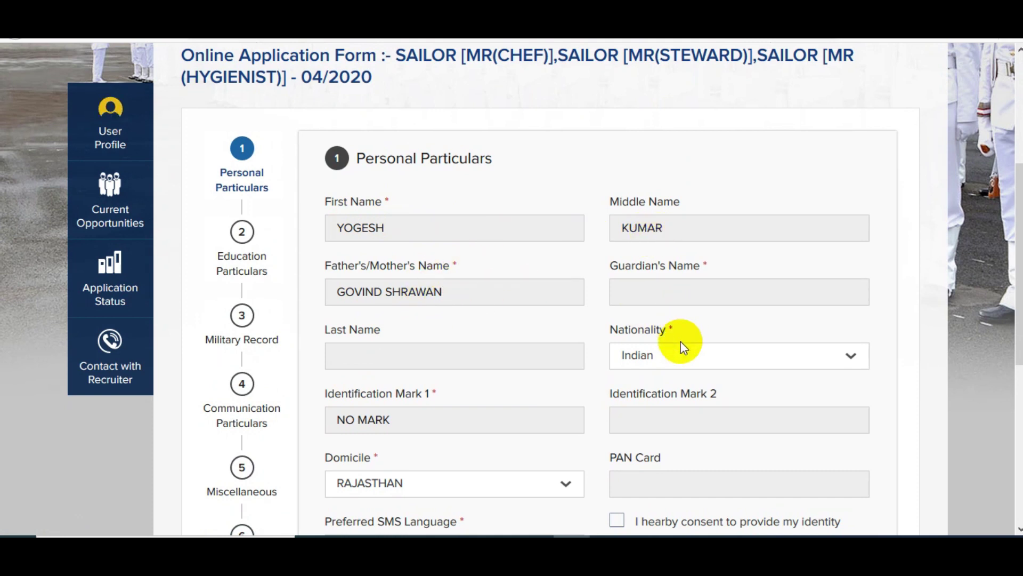
{"action": "scroll", "coordinate": [591, 386], "scroll_direction": "down", "scroll_amount": 3}
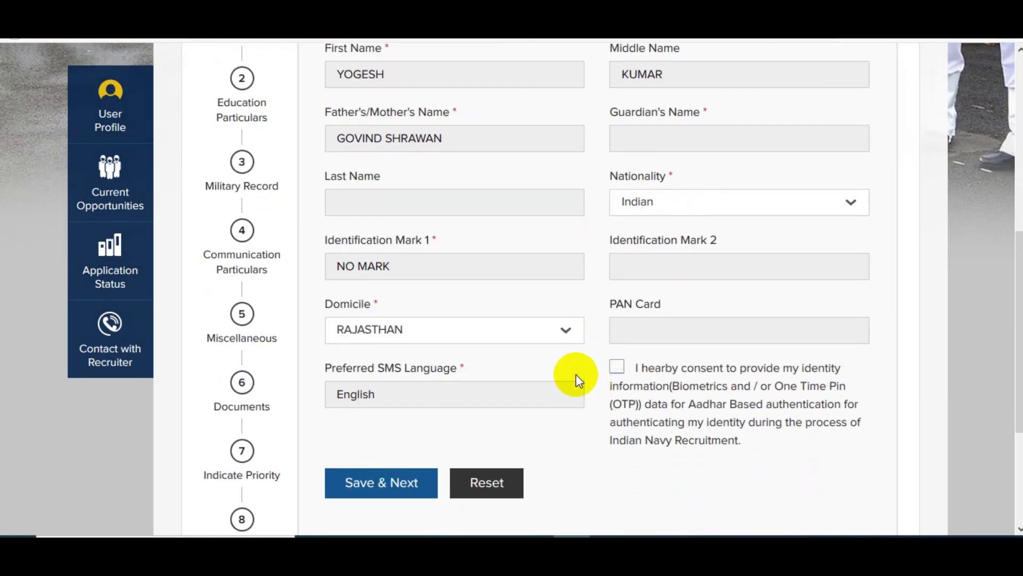
{"action": "left_click", "coordinate": [617, 368]}
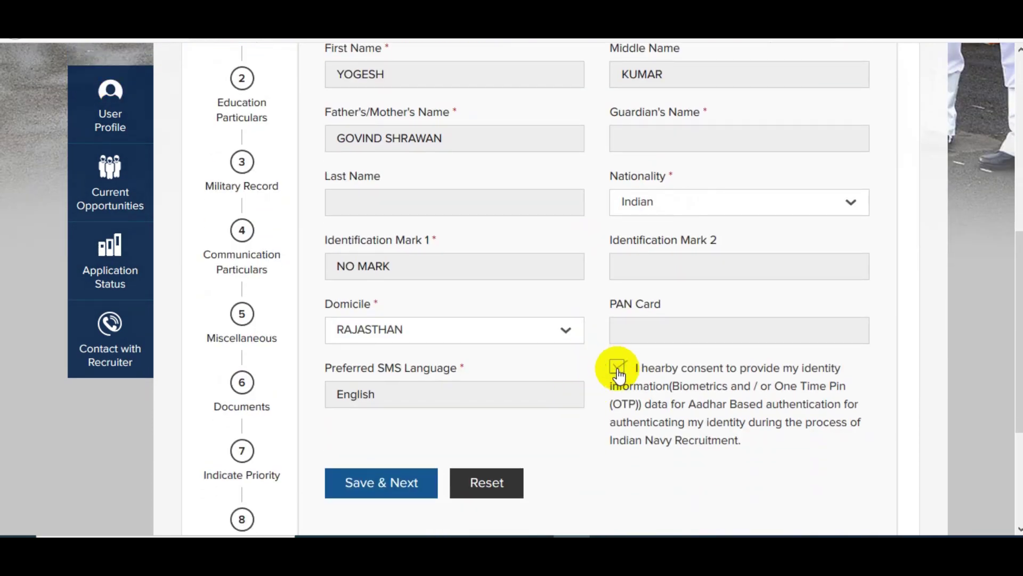
{"action": "left_click", "coordinate": [401, 496]}
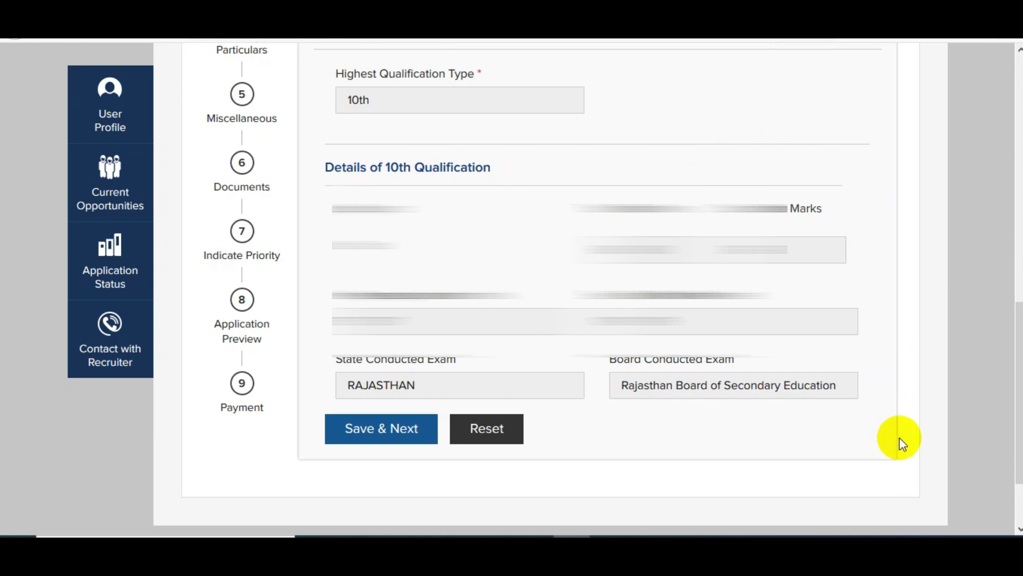
{"action": "left_click", "coordinate": [381, 440]}
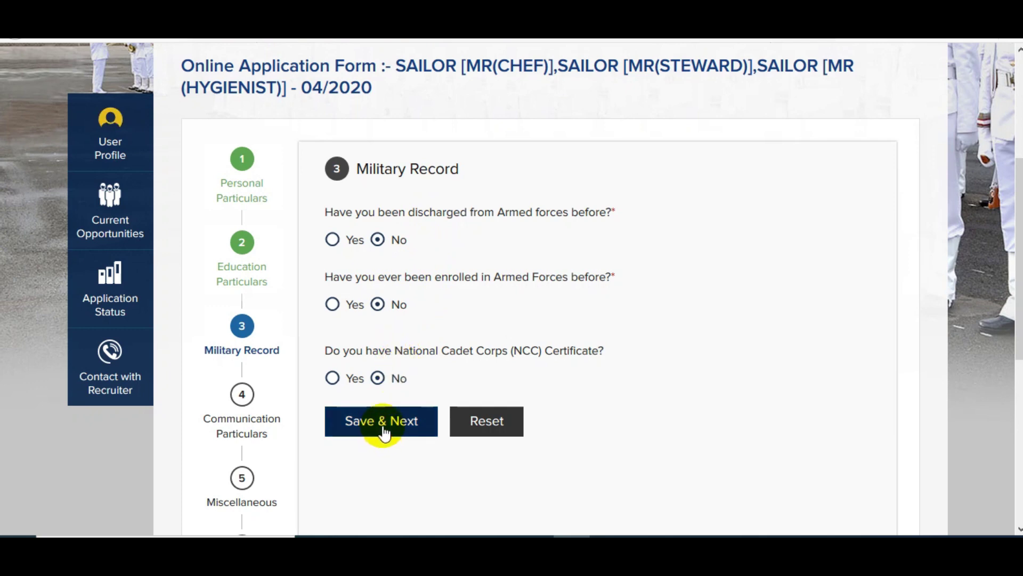
Step: Save the Military Record answers and the prefilled Communication Particulars
{"action": "left_click", "coordinate": [382, 436]}
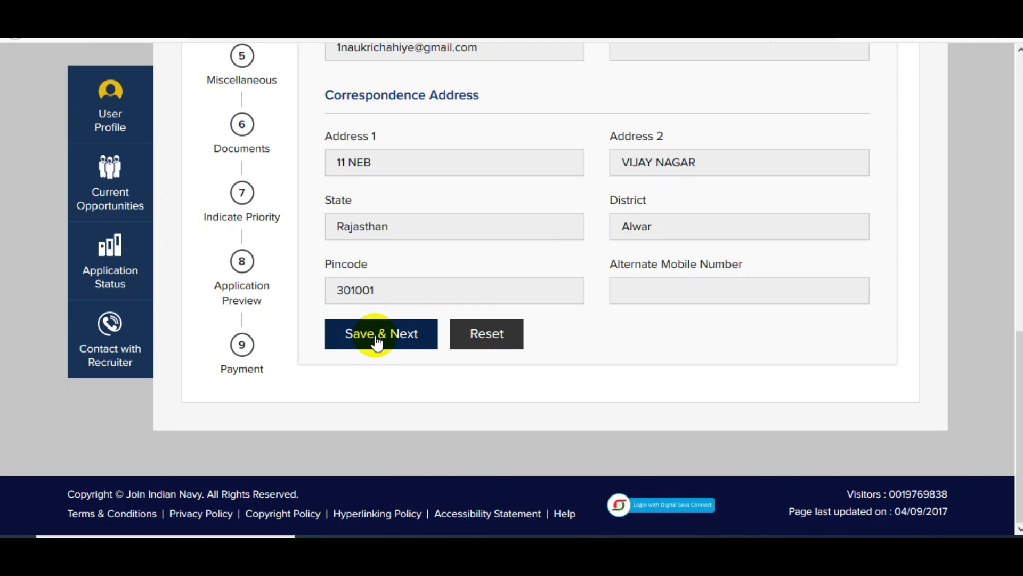
{"action": "left_click", "coordinate": [376, 341]}
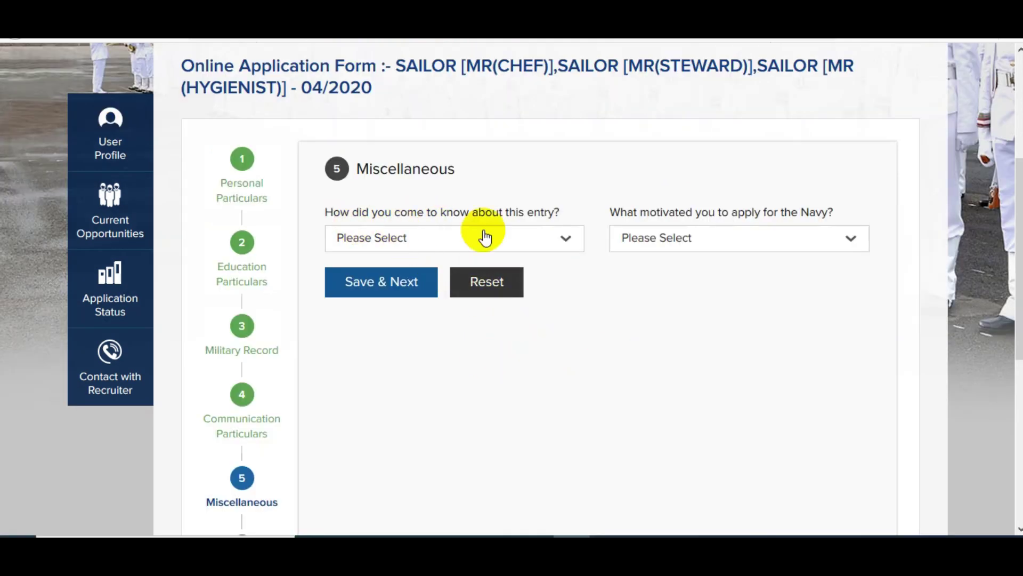
Step: Pick Employment News as the source and self/parents/teachers as motivation, then save
{"action": "left_click", "coordinate": [446, 244]}
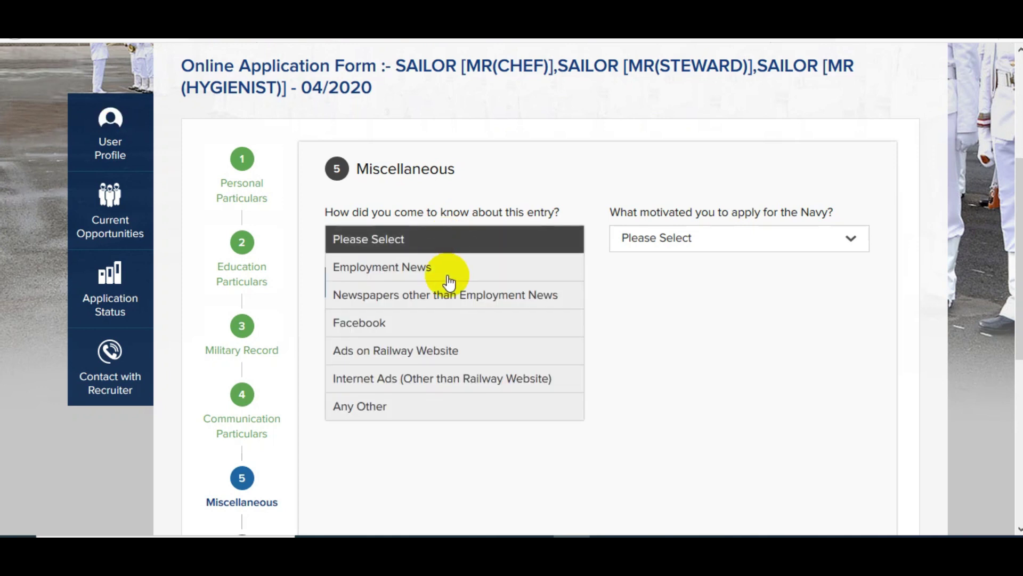
{"action": "left_click", "coordinate": [431, 270]}
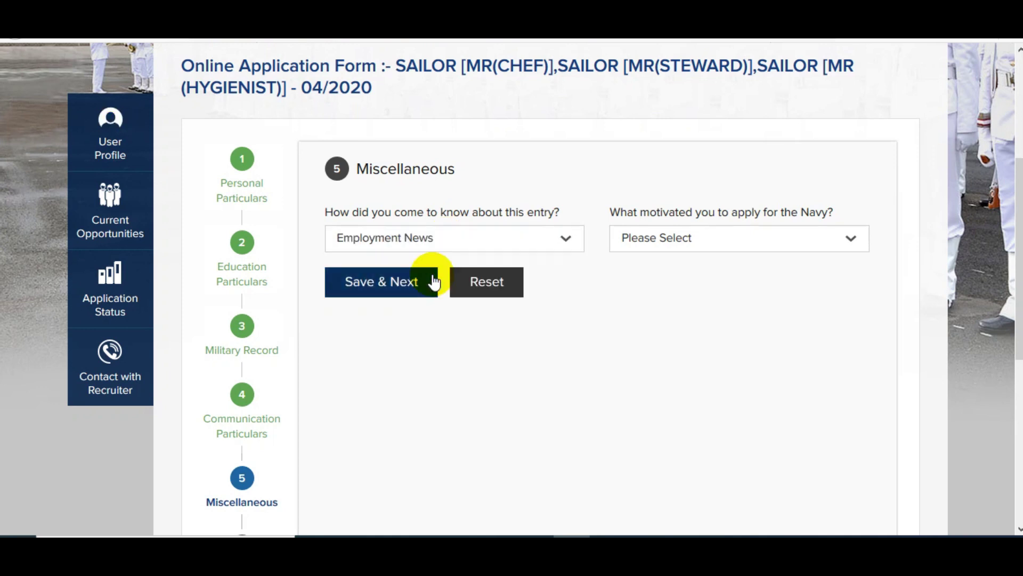
{"action": "left_click", "coordinate": [664, 248]}
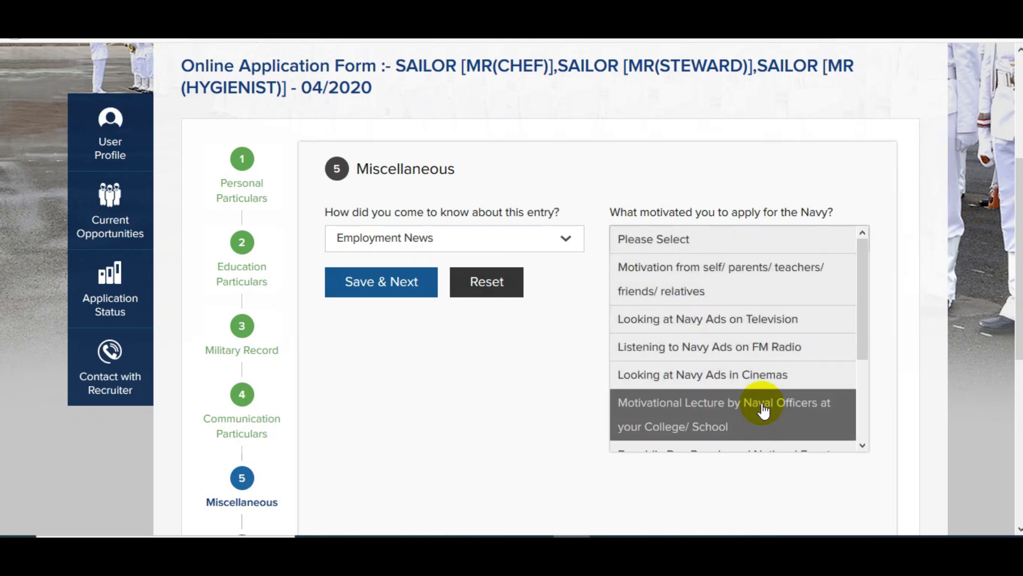
{"action": "left_click", "coordinate": [753, 283]}
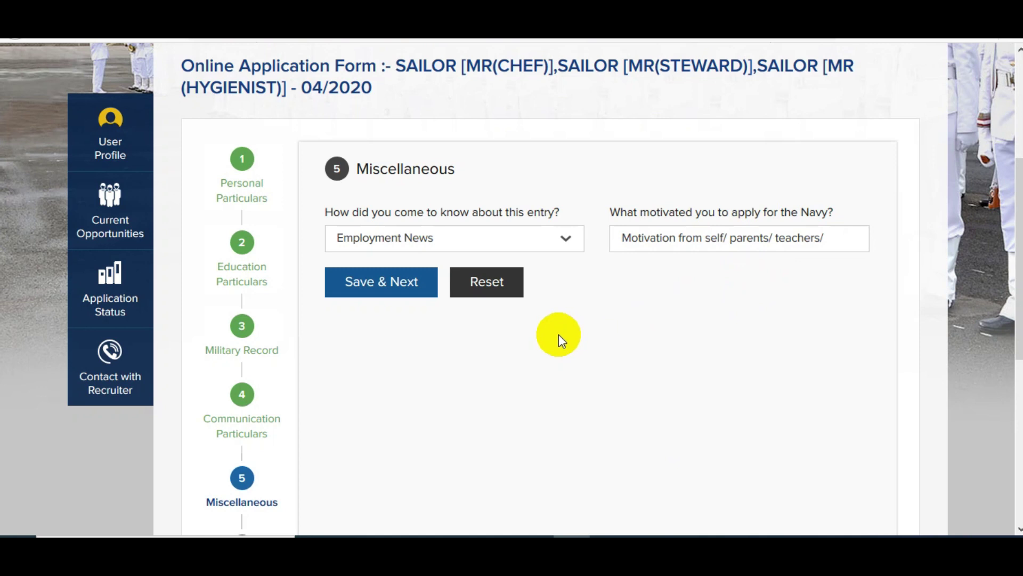
{"action": "left_click", "coordinate": [387, 300]}
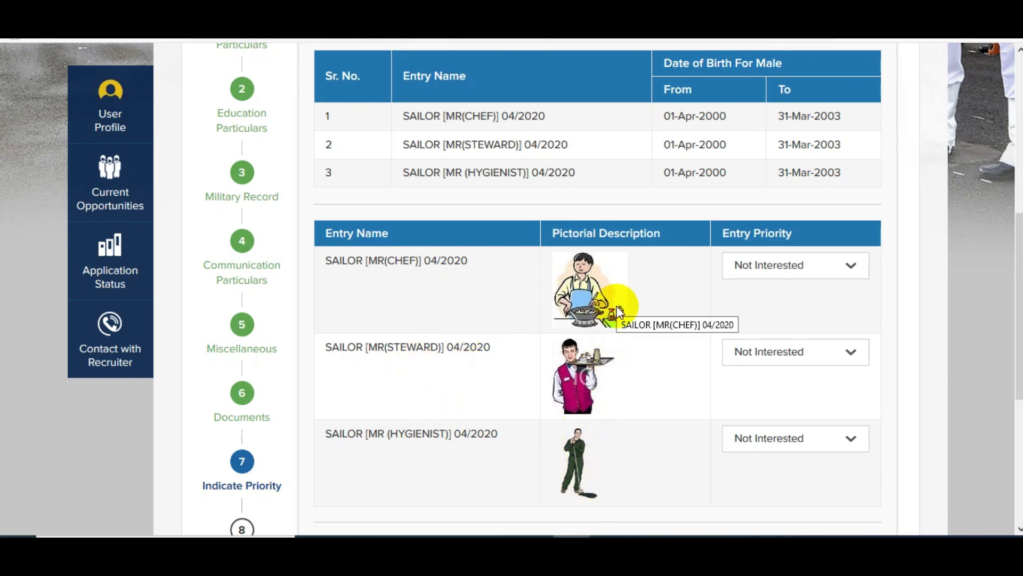
Step: Set entry priorities to Steward 1, Chef 2 and Hygienist 3
{"action": "left_click", "coordinate": [782, 269]}
{"action": "left_click", "coordinate": [764, 322]}
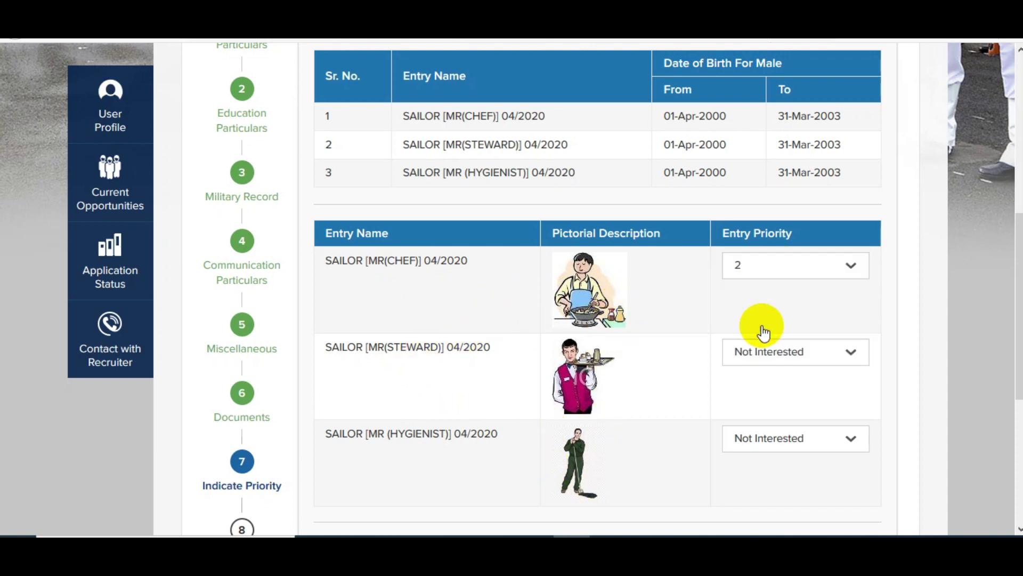
{"action": "left_click", "coordinate": [769, 353]}
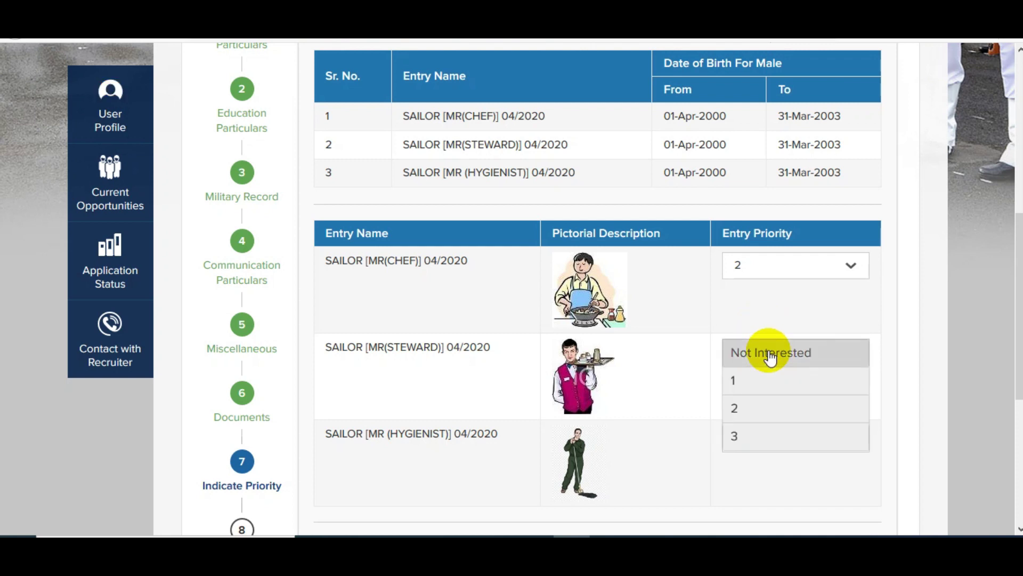
{"action": "left_click", "coordinate": [759, 388]}
{"action": "left_click", "coordinate": [749, 437]}
{"action": "left_click", "coordinate": [752, 522]}
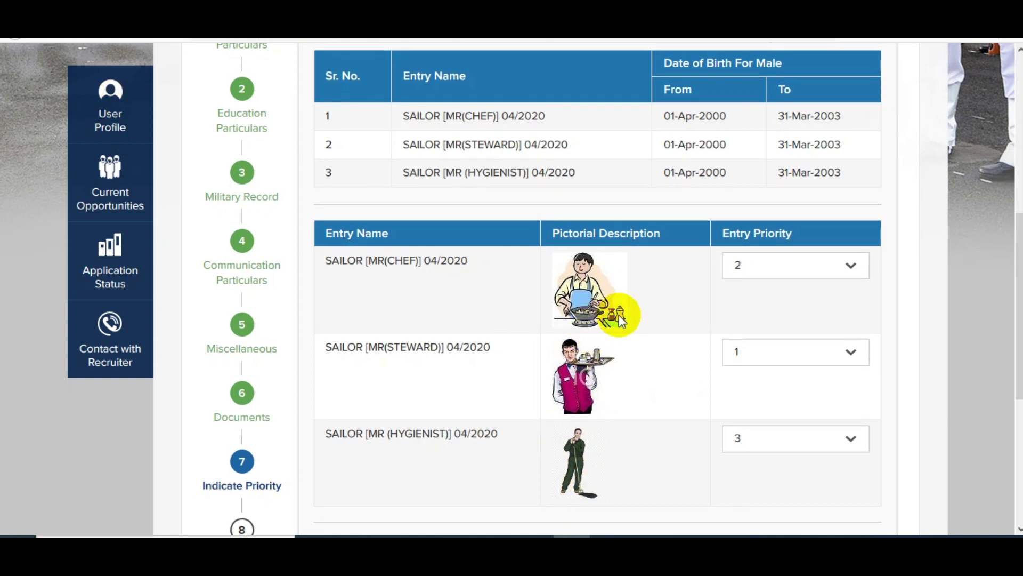
Step: Choose Delhi/New Delhi and Jaipur as exam locations and save the priorities
{"action": "scroll", "coordinate": [1005, 361], "scroll_direction": "down", "scroll_amount": 2}
{"action": "scroll", "coordinate": [1007, 360], "scroll_direction": "down", "scroll_amount": 2}
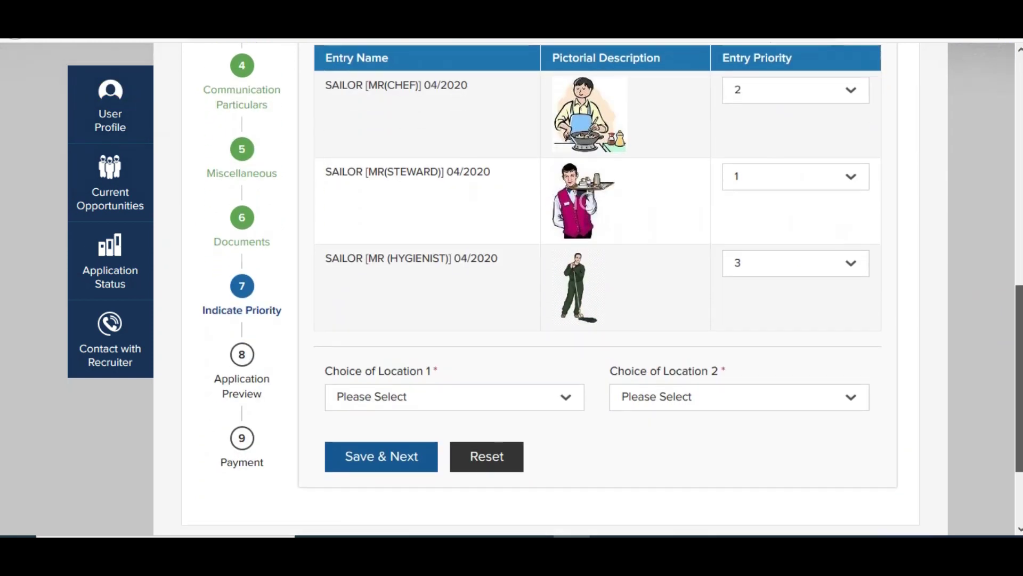
{"action": "left_click", "coordinate": [411, 389]}
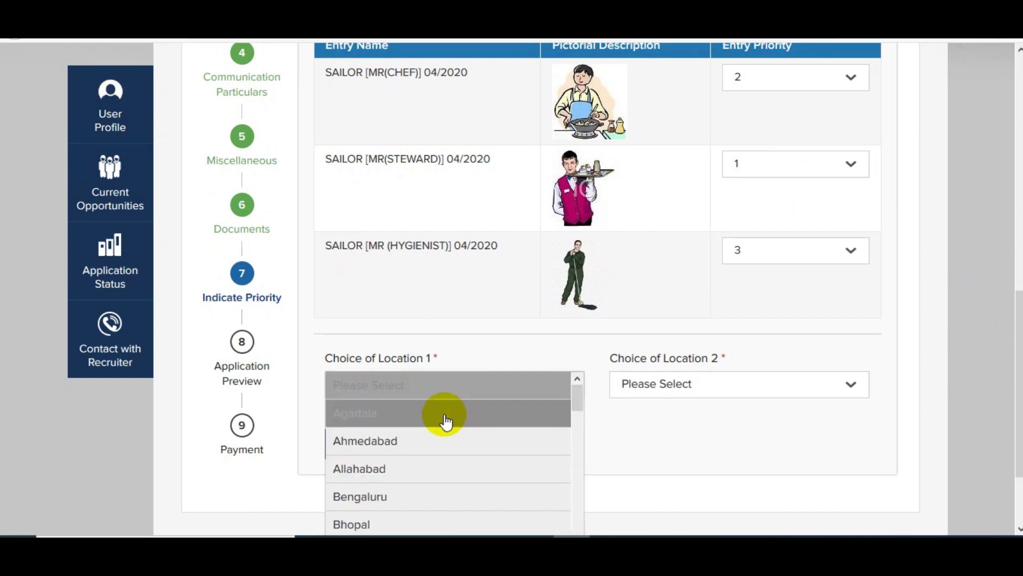
{"action": "scroll", "coordinate": [465, 440], "scroll_direction": "down", "scroll_amount": 1}
{"action": "scroll", "coordinate": [465, 440], "scroll_direction": "down", "scroll_amount": 5}
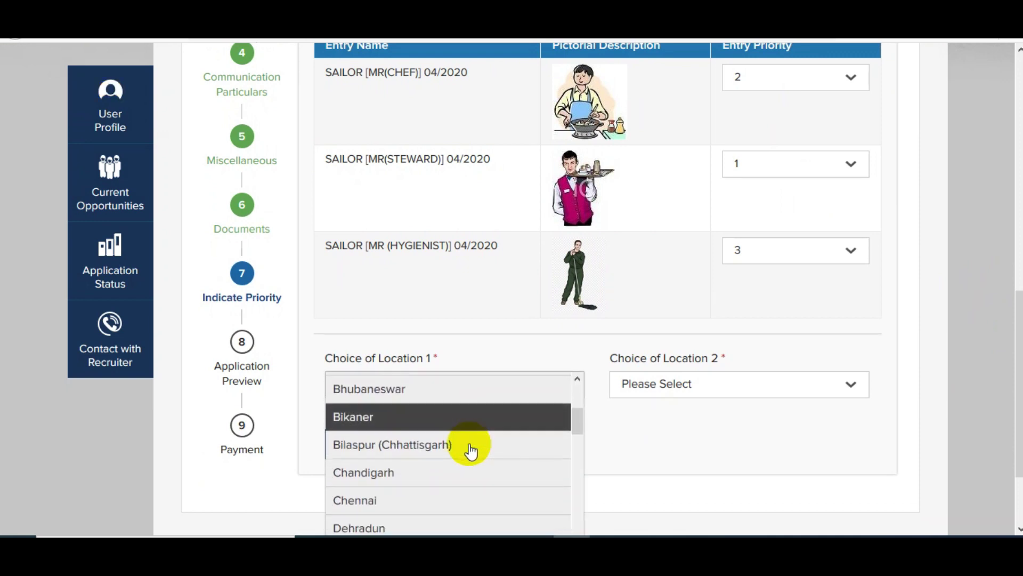
{"action": "left_click", "coordinate": [441, 503]}
{"action": "left_click", "coordinate": [685, 386]}
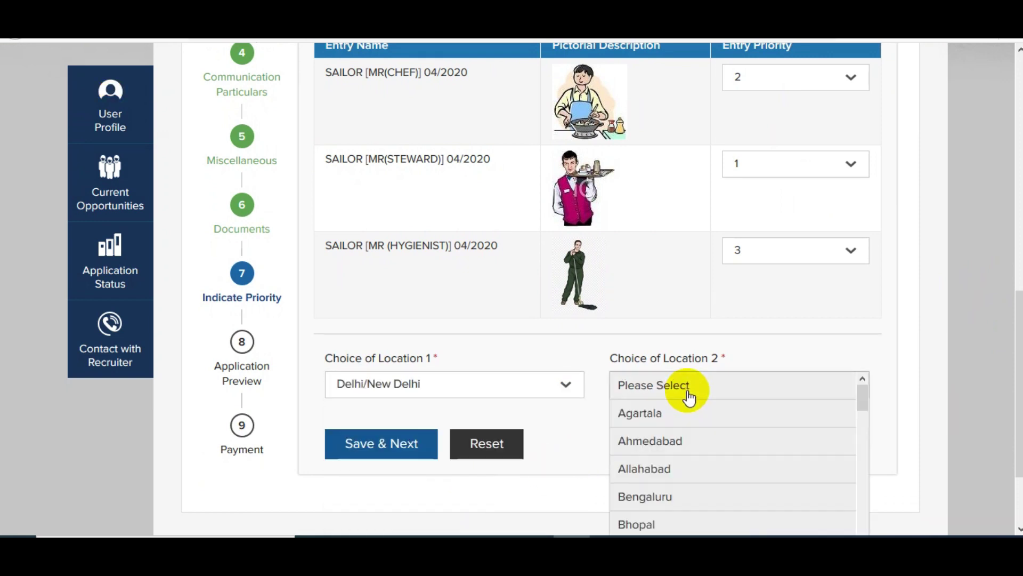
{"action": "scroll", "coordinate": [633, 436], "scroll_direction": "down", "scroll_amount": 5}
{"action": "left_click", "coordinate": [633, 436]}
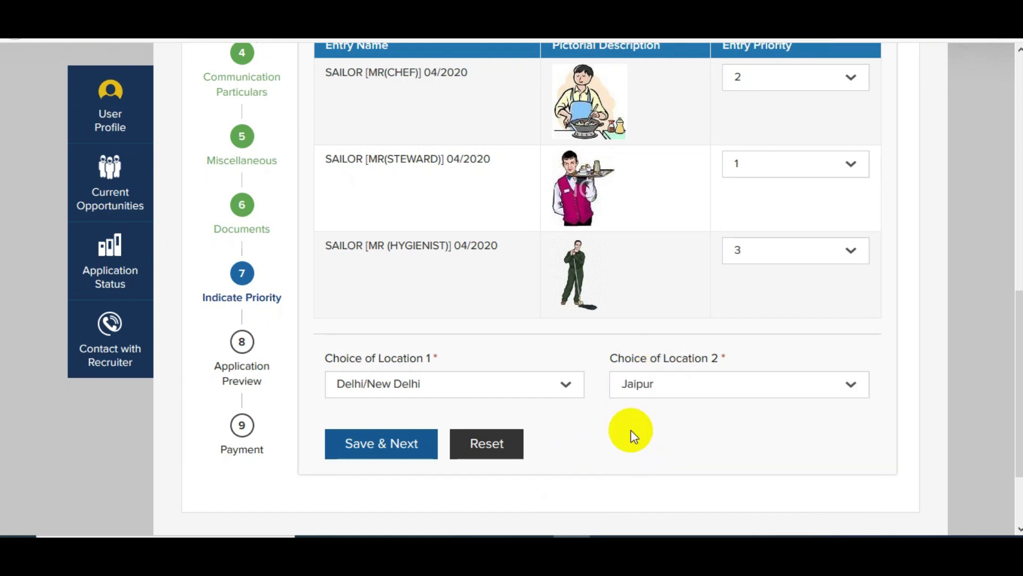
{"action": "left_click", "coordinate": [379, 453]}
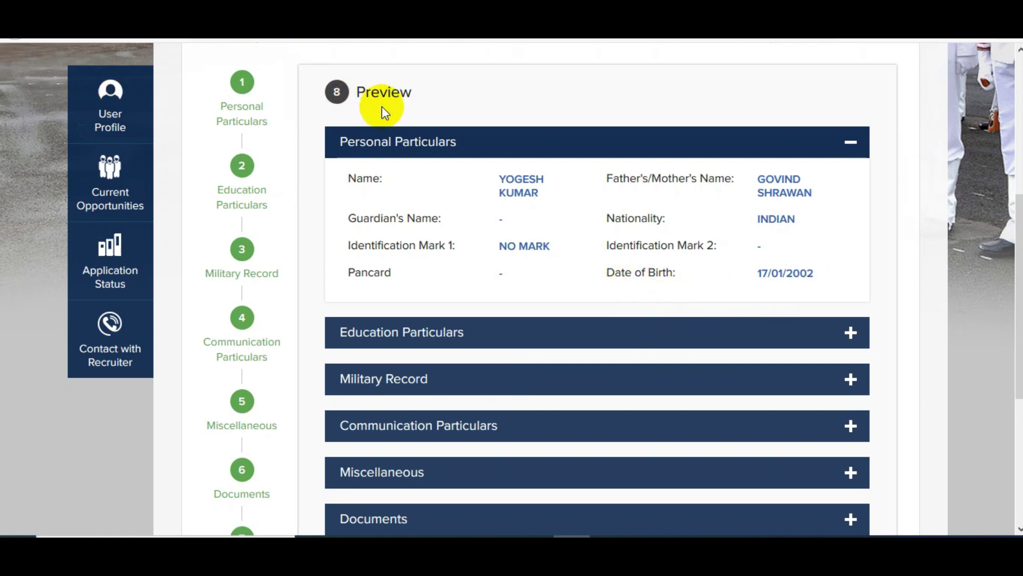
Step: Save the previewed application with Save & Make Payment to reach the 205 payment step
{"action": "scroll", "coordinate": [618, 278], "scroll_direction": "down", "scroll_amount": 4}
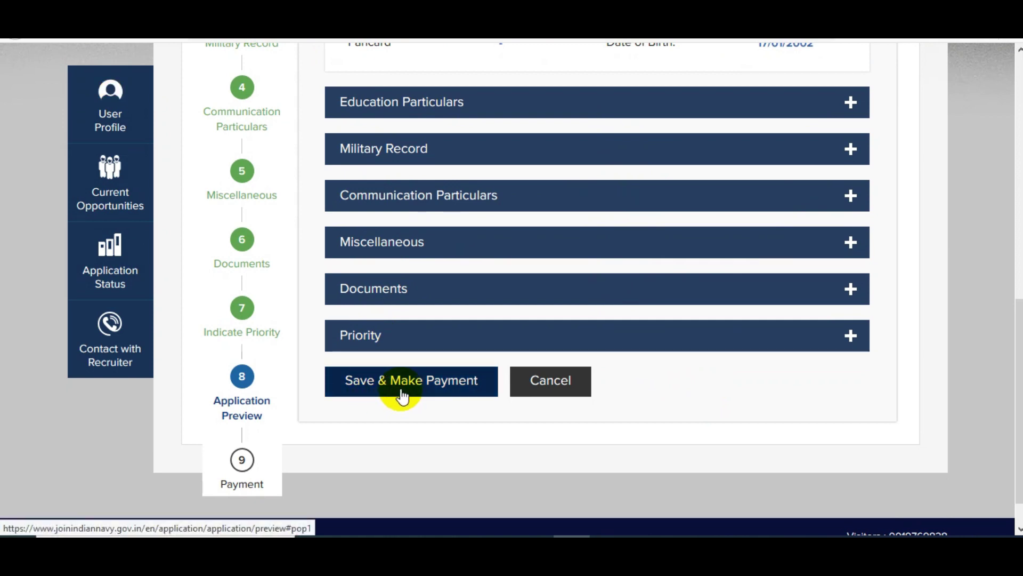
{"action": "left_click", "coordinate": [401, 392]}
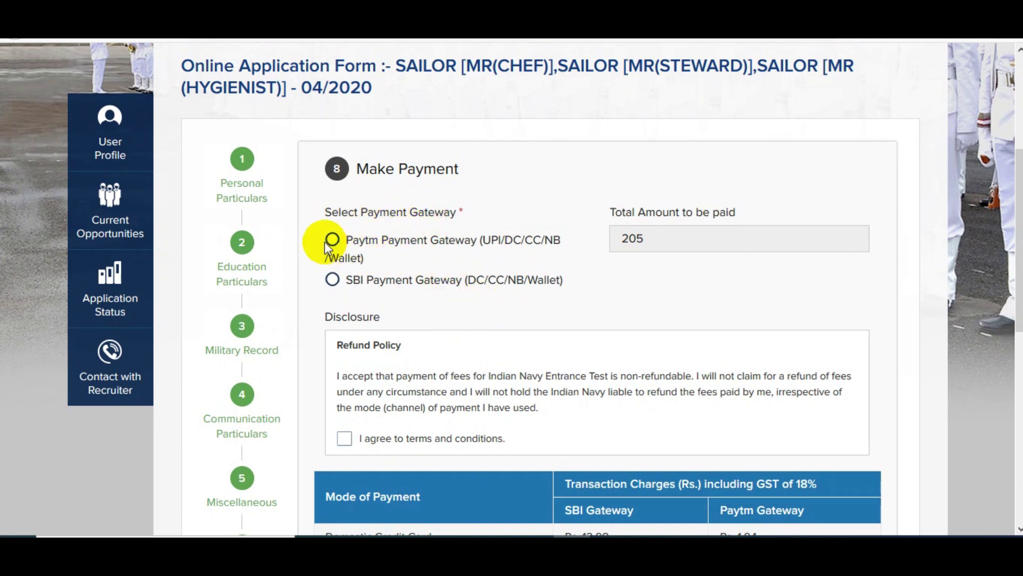
Step: Select the SBI Payment Gateway for the 205 fee and review the payment terms
{"action": "left_click", "coordinate": [333, 280]}
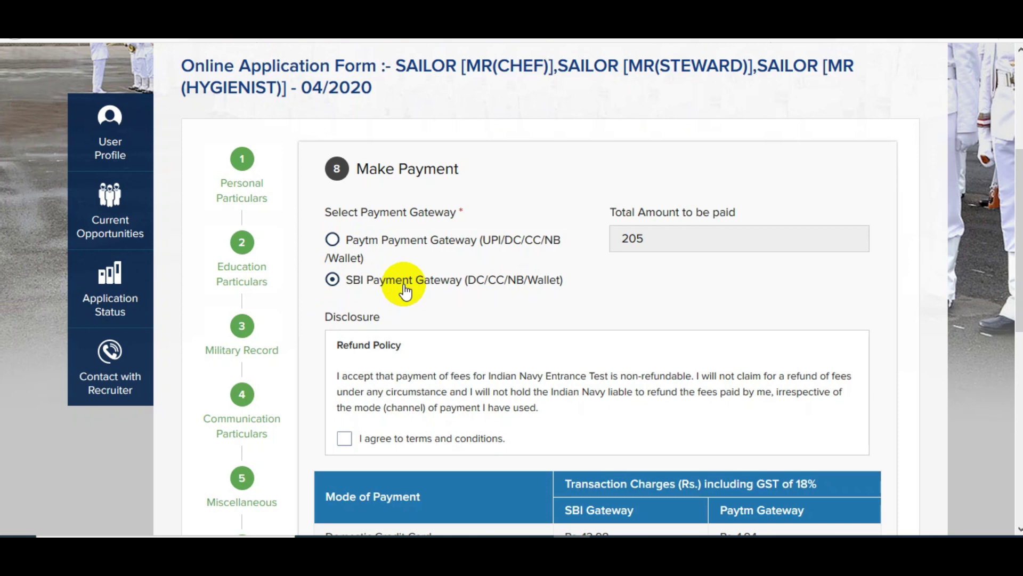
{"action": "scroll", "coordinate": [404, 283], "scroll_direction": "down", "scroll_amount": 3}
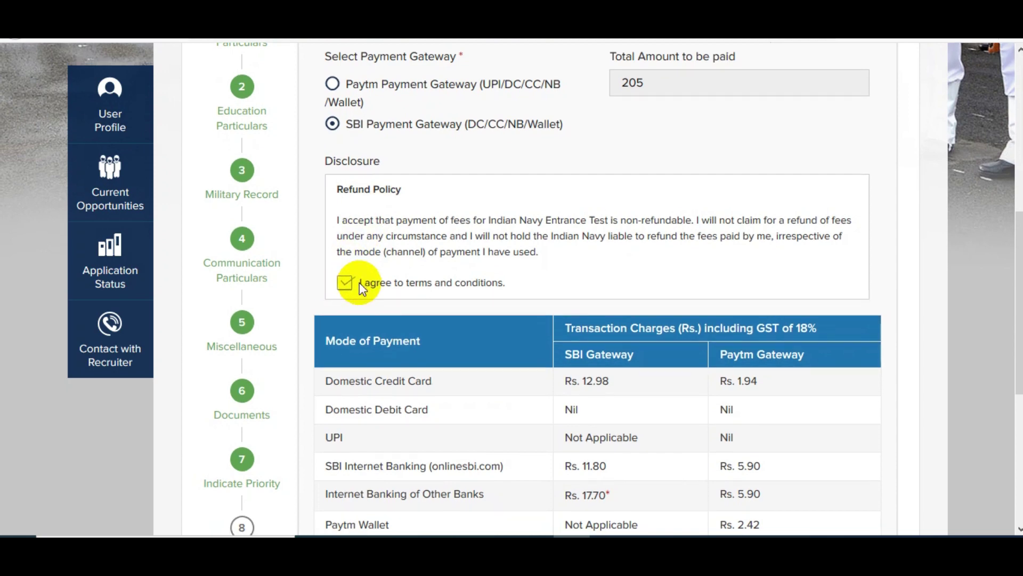
{"action": "scroll", "coordinate": [447, 237], "scroll_direction": "down", "scroll_amount": 5}
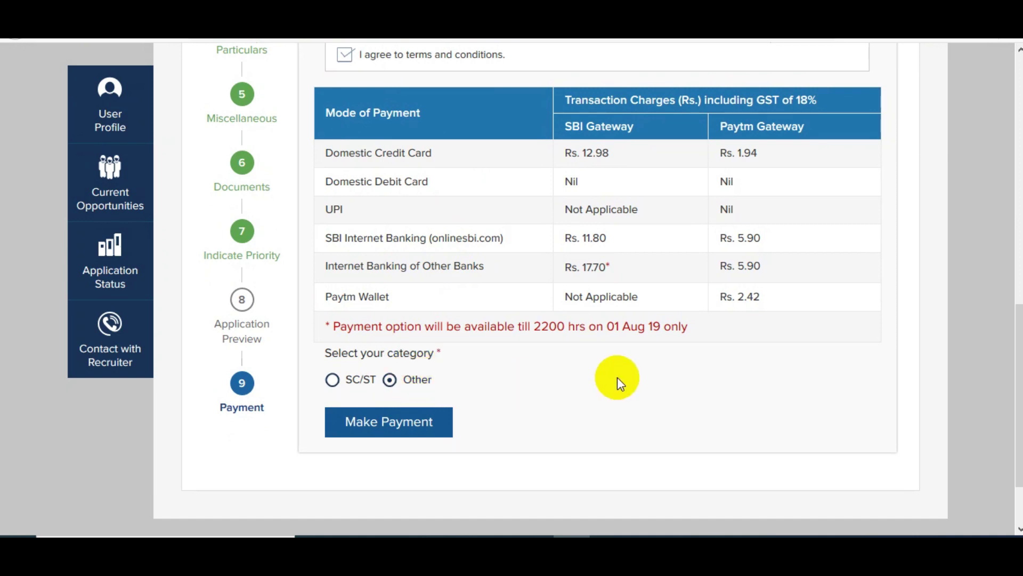
{"action": "scroll", "coordinate": [617, 377], "scroll_direction": "up", "scroll_amount": 5}
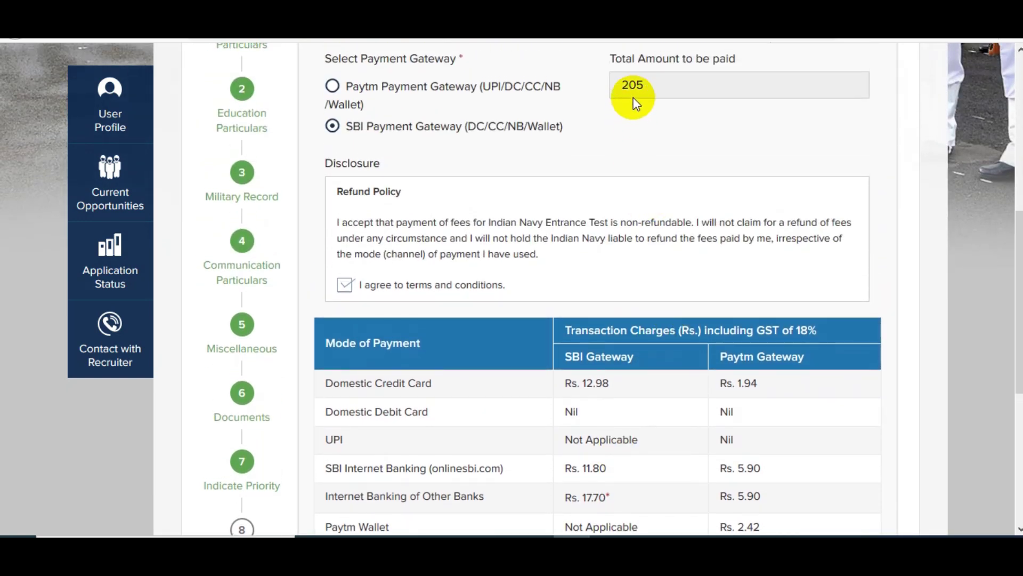
{"action": "scroll", "coordinate": [590, 214], "scroll_direction": "down", "scroll_amount": 3}
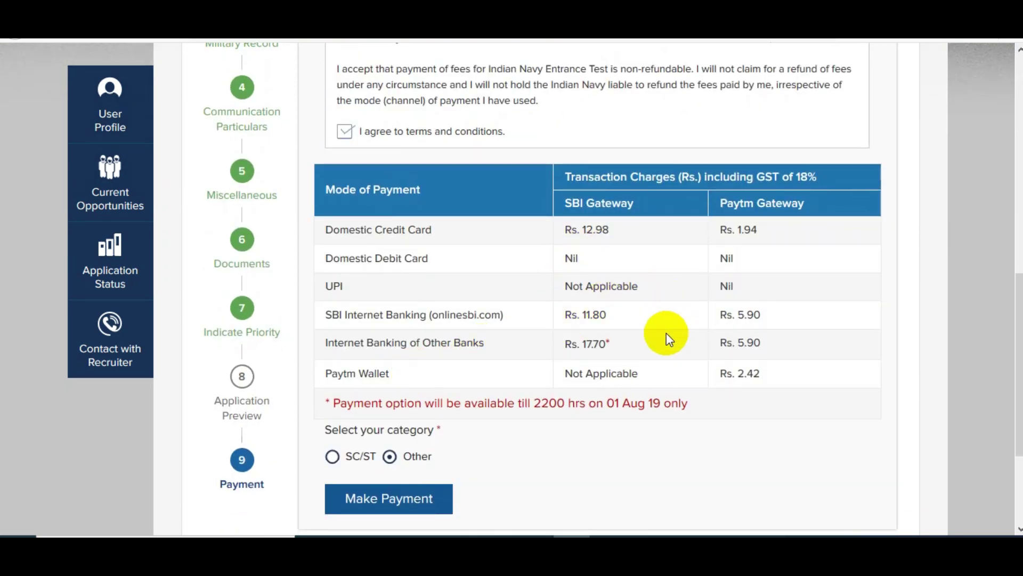
{"action": "scroll", "coordinate": [667, 332], "scroll_direction": "down", "scroll_amount": 2}
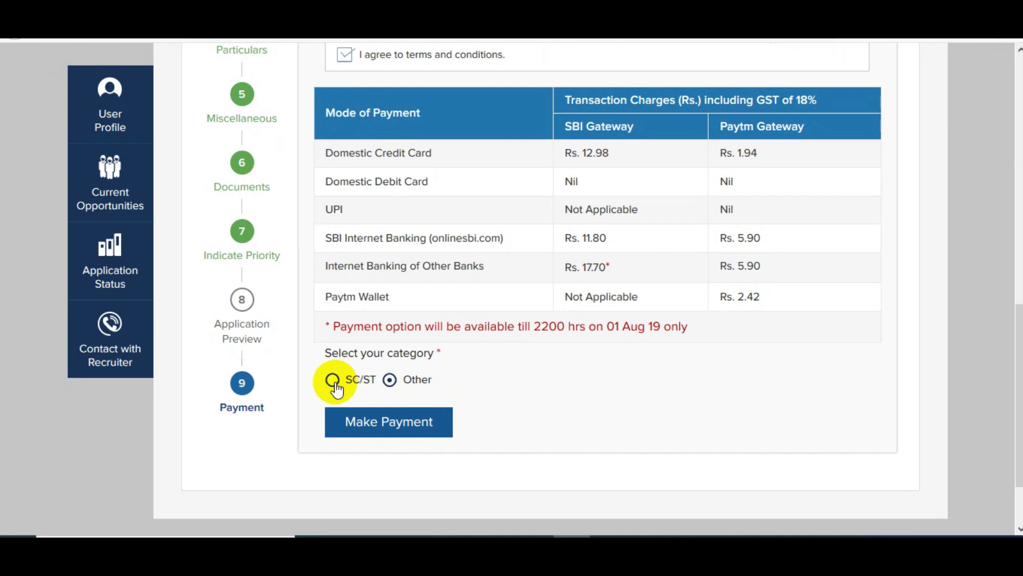
{"action": "left_click", "coordinate": [333, 381]}
{"action": "scroll", "coordinate": [504, 306], "scroll_direction": "up", "scroll_amount": 5}
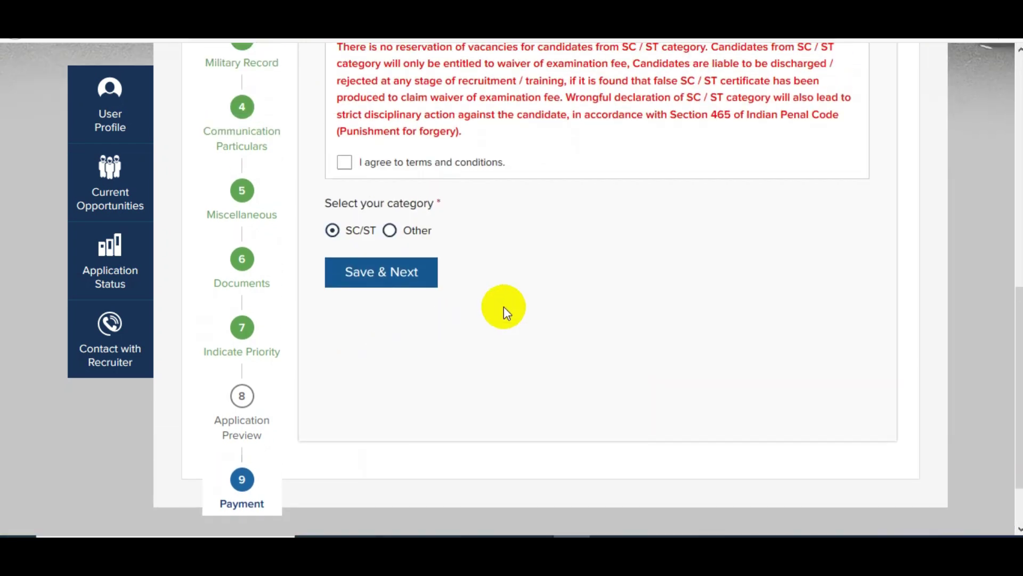
{"action": "left_click", "coordinate": [356, 315]}
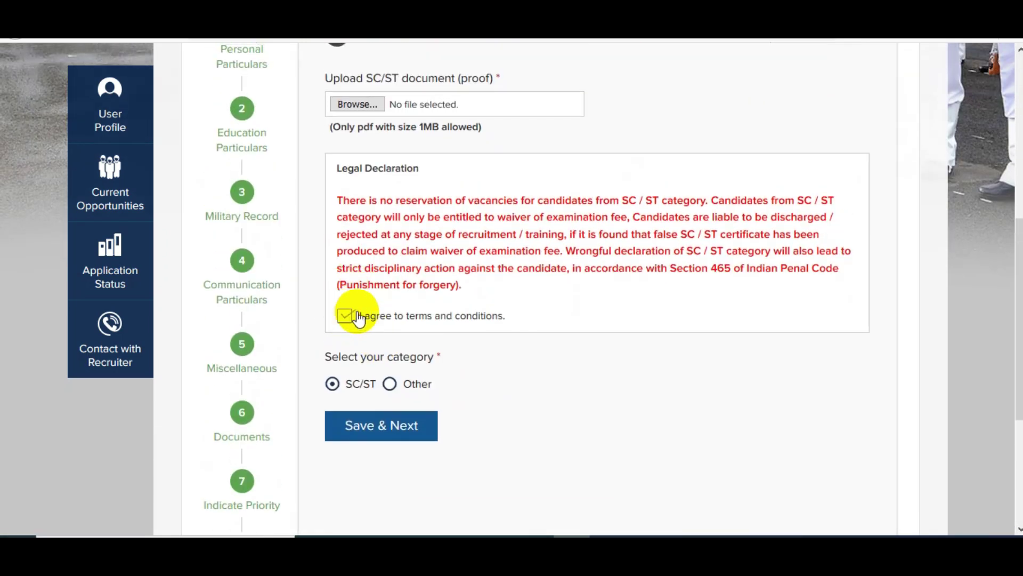
{"action": "scroll", "coordinate": [425, 224], "scroll_direction": "up", "scroll_amount": 2}
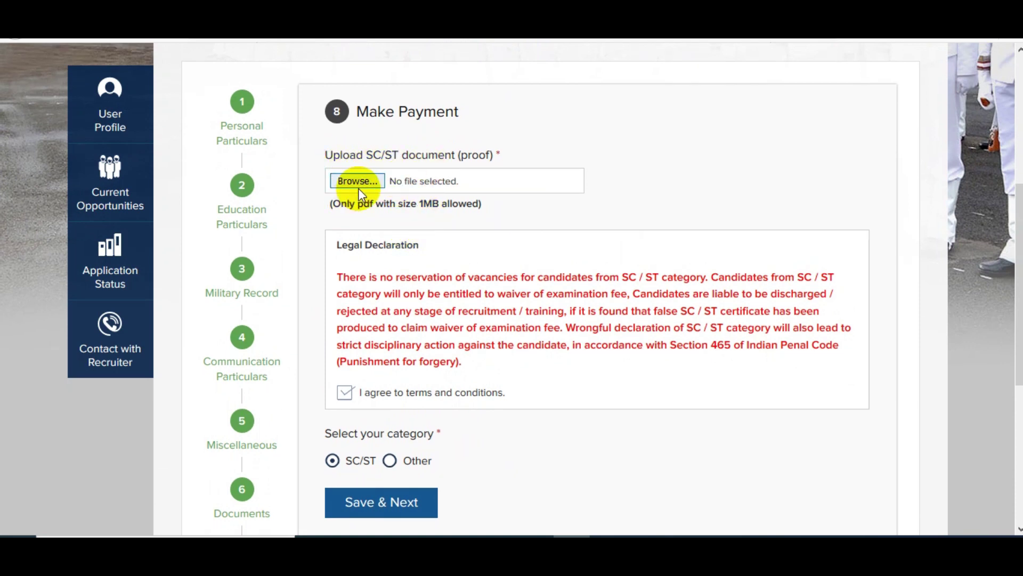
{"action": "scroll", "coordinate": [436, 230], "scroll_direction": "down", "scroll_amount": 1}
{"action": "scroll", "coordinate": [436, 230], "scroll_direction": "down", "scroll_amount": 2}
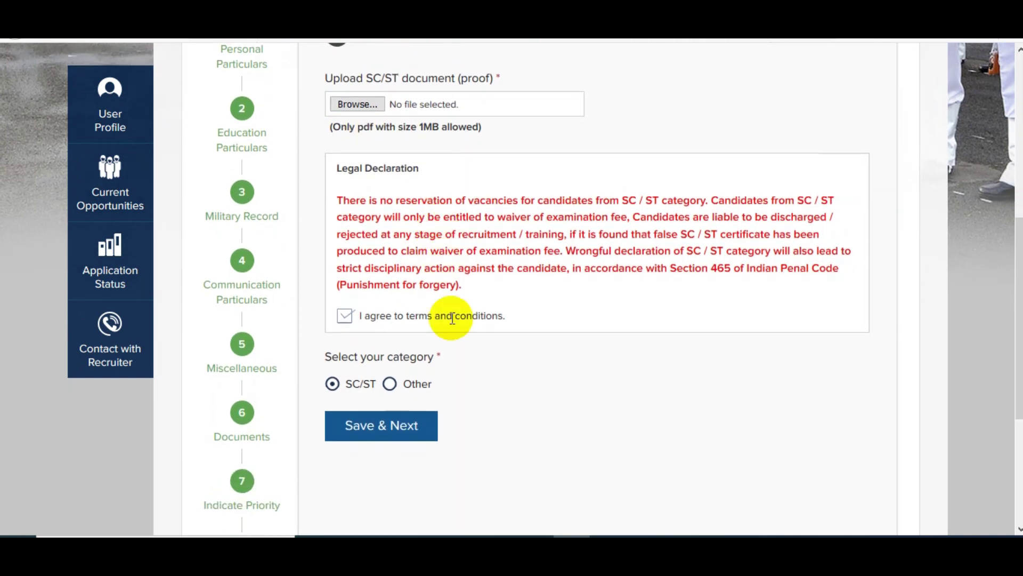
{"action": "left_click", "coordinate": [402, 433]}
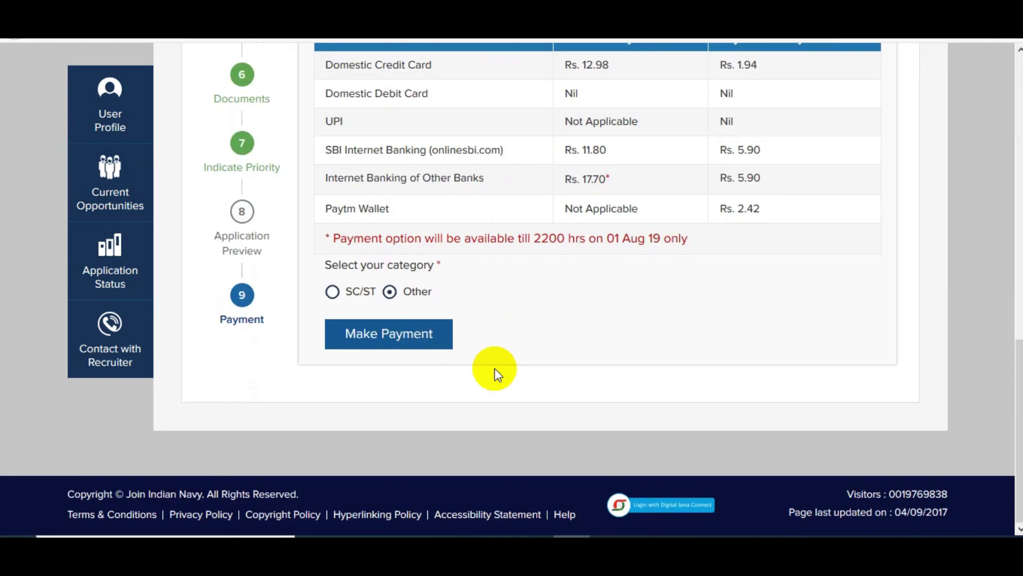
Step: Start the online payment via Other Bank Debit Cards and confirm the Rs 205.00 details
{"action": "left_click", "coordinate": [387, 337]}
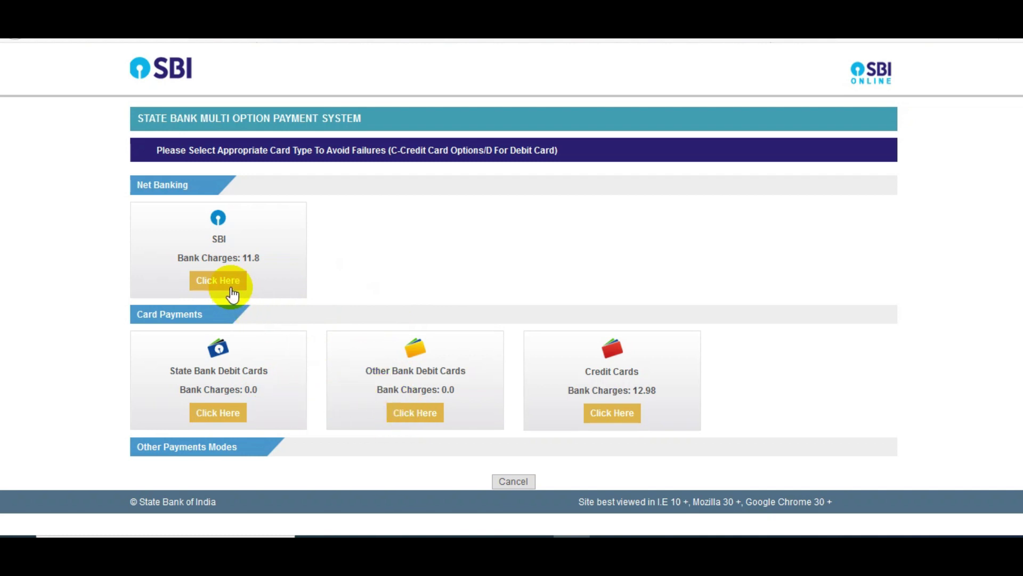
{"action": "left_click", "coordinate": [414, 414]}
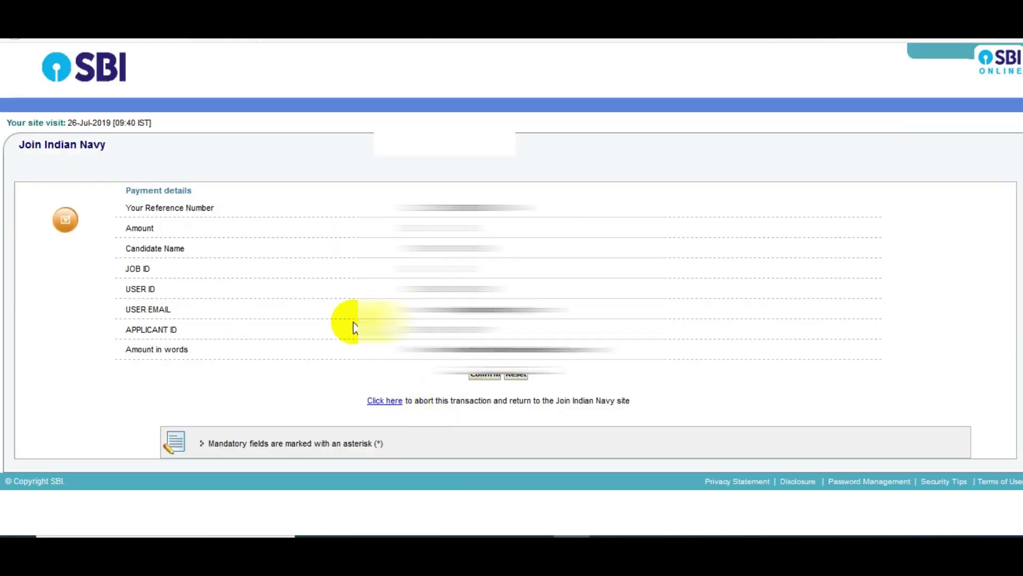
{"action": "left_click", "coordinate": [484, 380]}
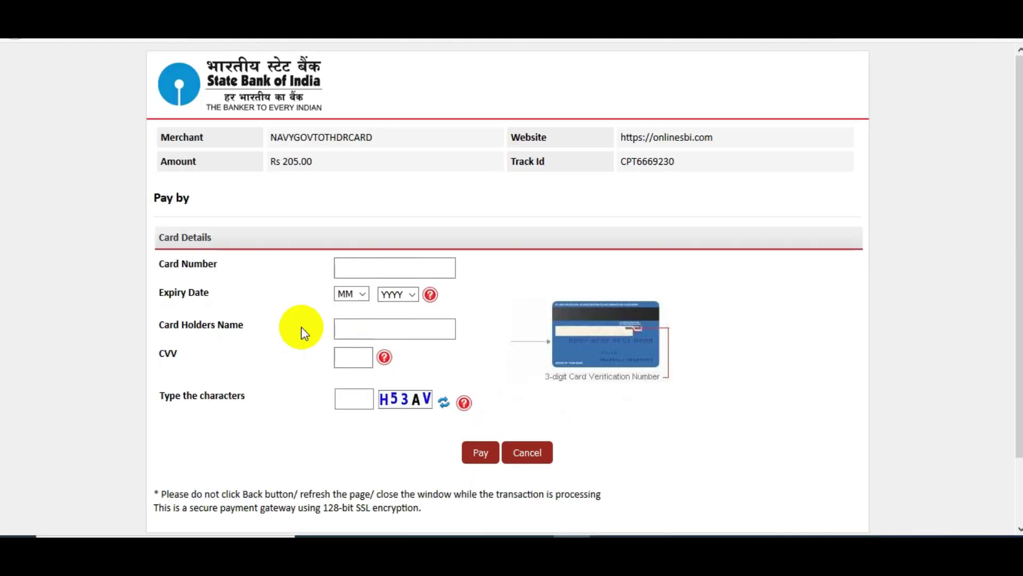
Step: Fill in the debit card number, expiry month, CVV and captcha on the card form
{"action": "left_click", "coordinate": [370, 268]}
{"action": "left_click", "coordinate": [364, 296]}
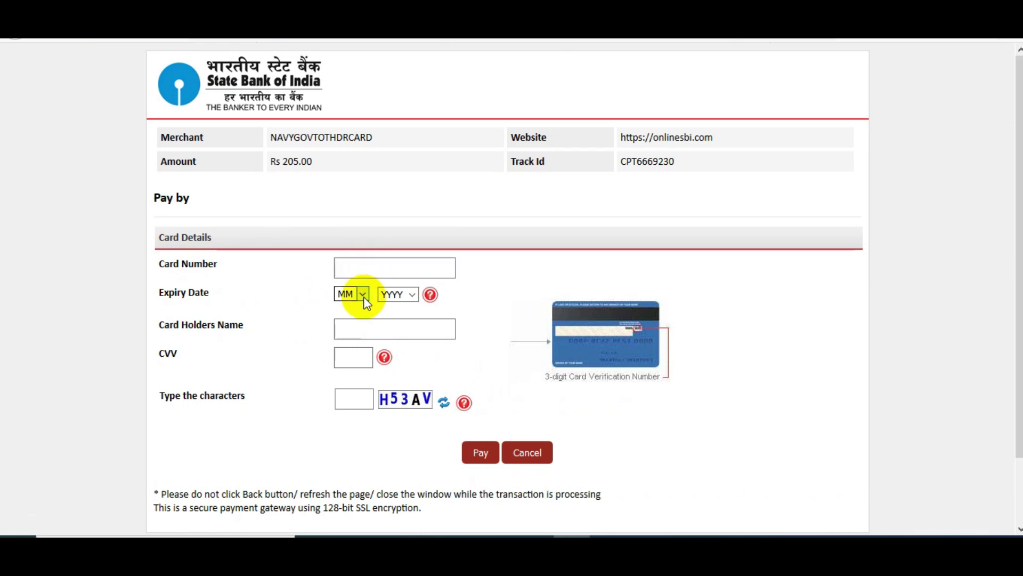
{"action": "left_click", "coordinate": [354, 357]}
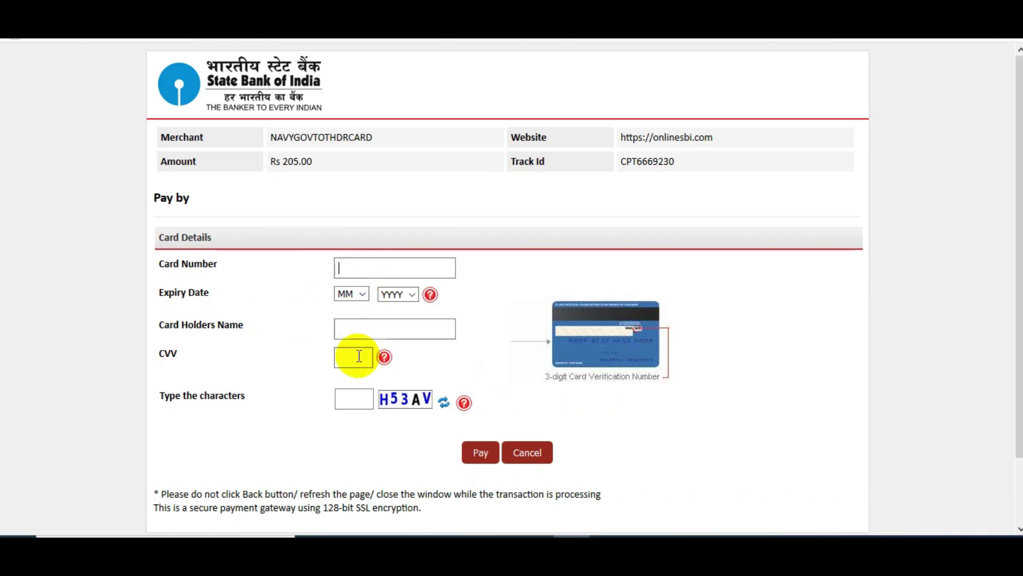
{"action": "left_click", "coordinate": [355, 400]}
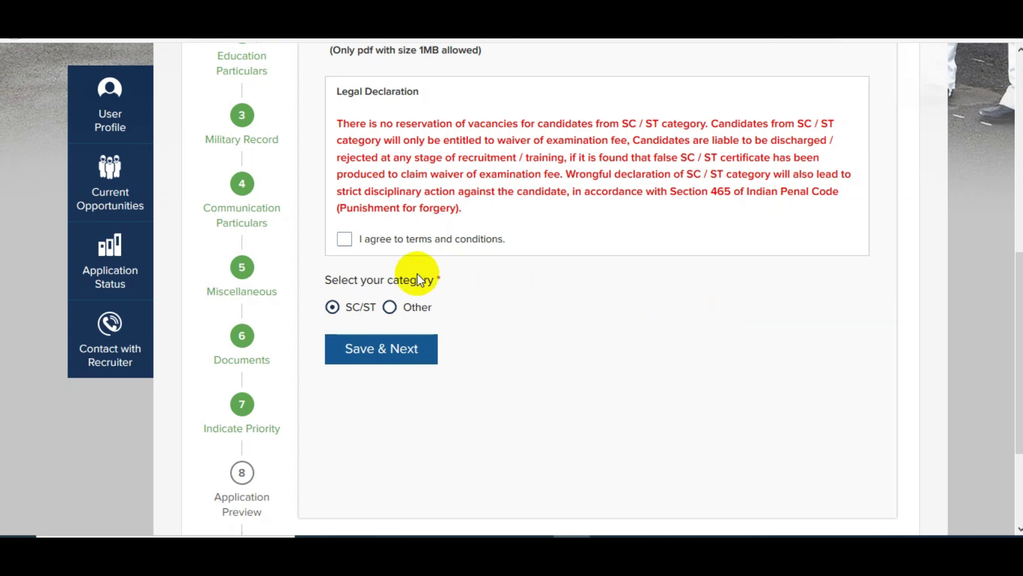
Step: Accept the SC/ST declaration and submit the application with Save & Next
{"action": "left_click", "coordinate": [344, 239]}
{"action": "left_click_drag", "start_coordinate": [1015, 373], "coordinate": [950, 392]}
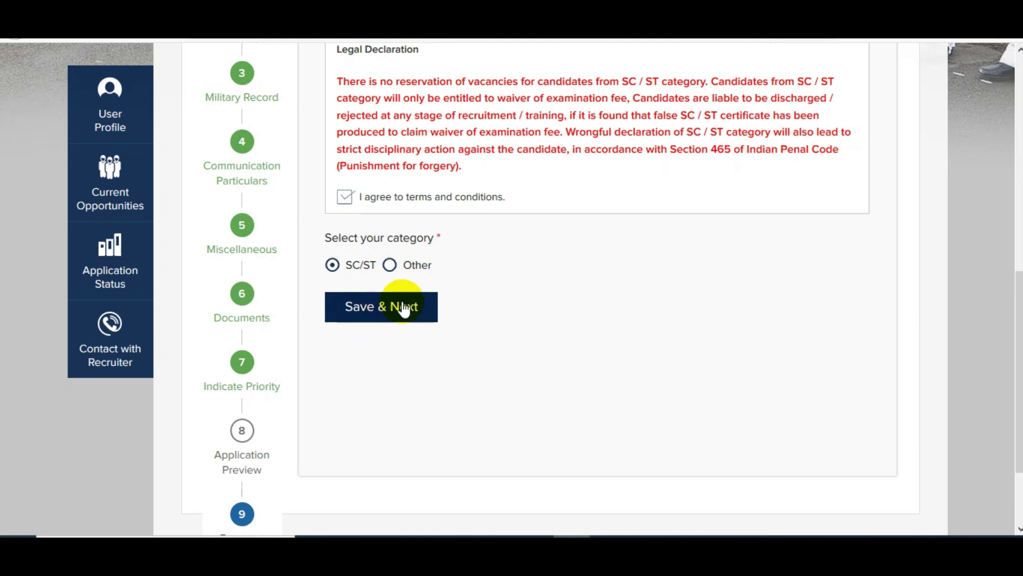
{"action": "left_click", "coordinate": [417, 315]}
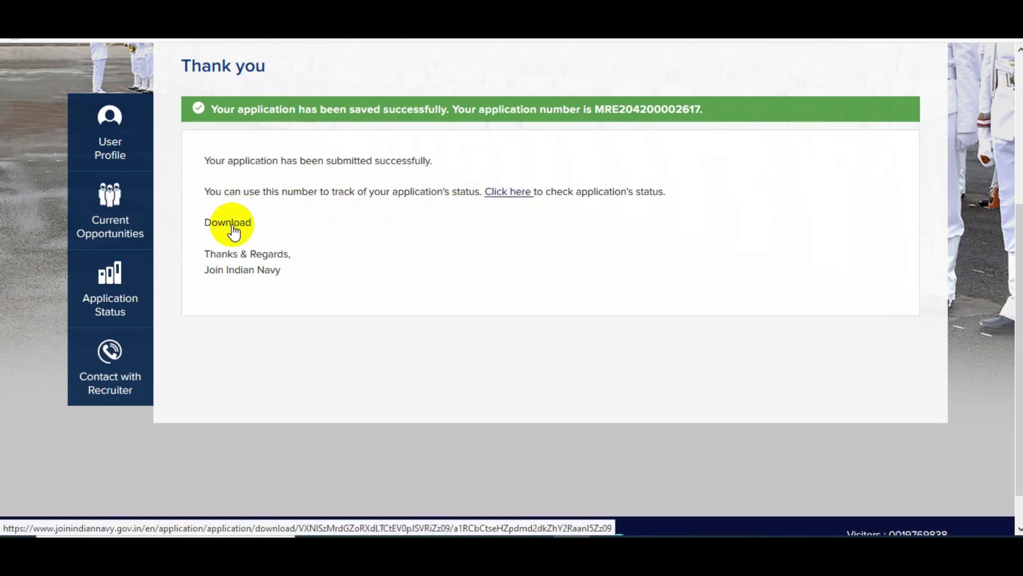
Step: Download the submitted application and save the PDF file to disk
{"action": "left_click", "coordinate": [229, 222]}
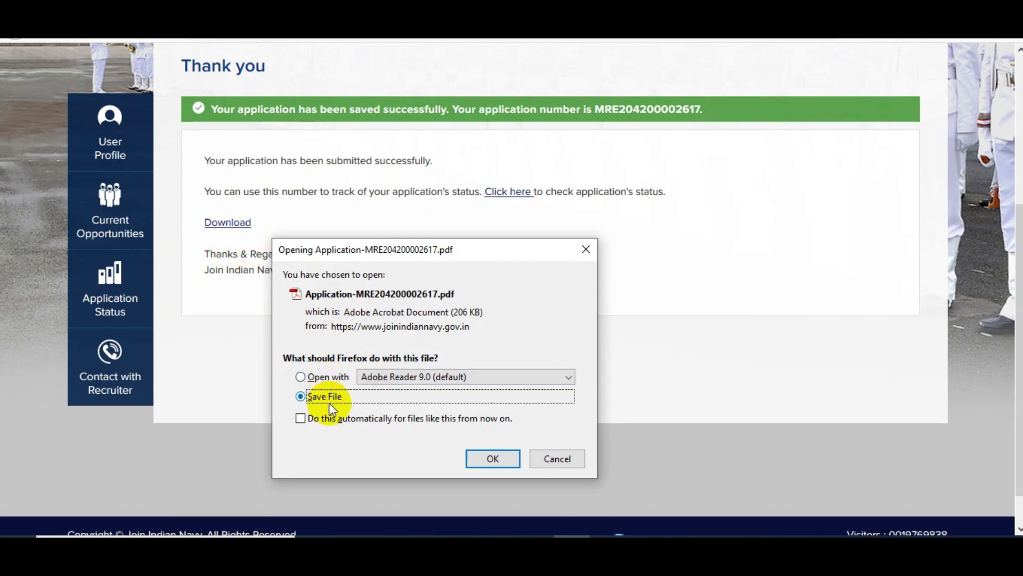
{"action": "left_click", "coordinate": [493, 456]}
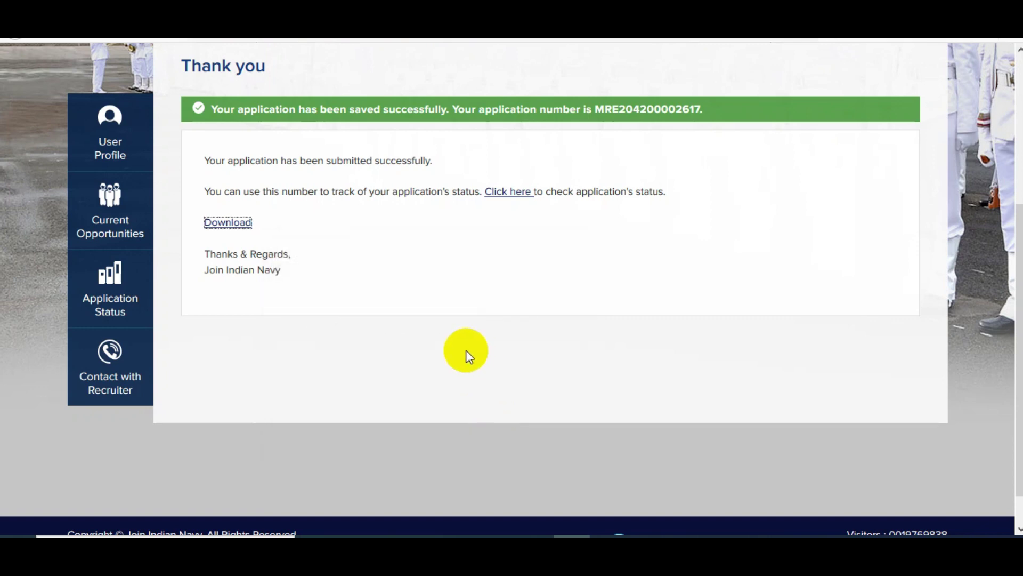
{"action": "scroll", "coordinate": [466, 350], "scroll_direction": "up", "scroll_amount": 3}
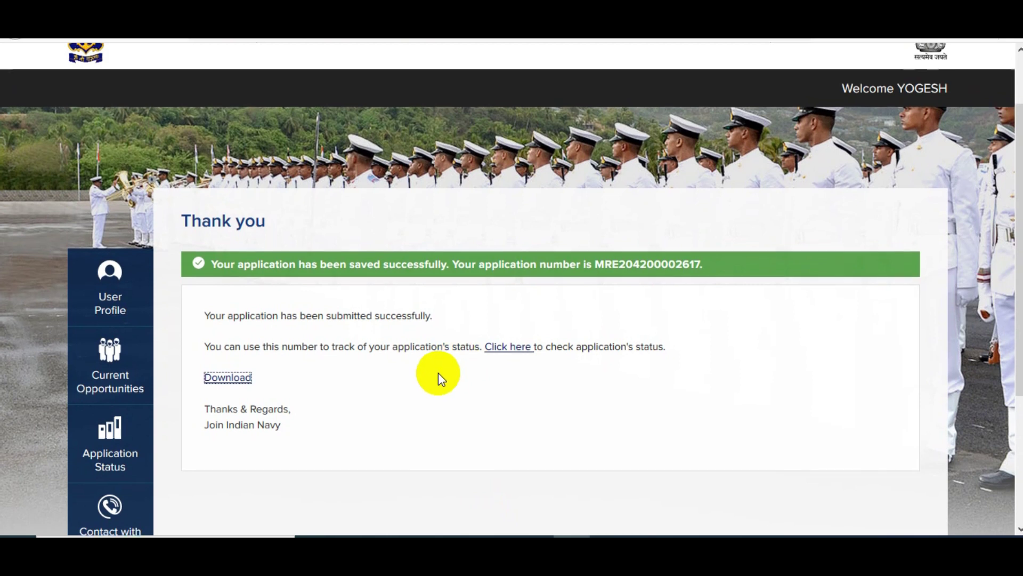
{"action": "scroll", "coordinate": [438, 372], "scroll_direction": "up", "scroll_amount": 2}
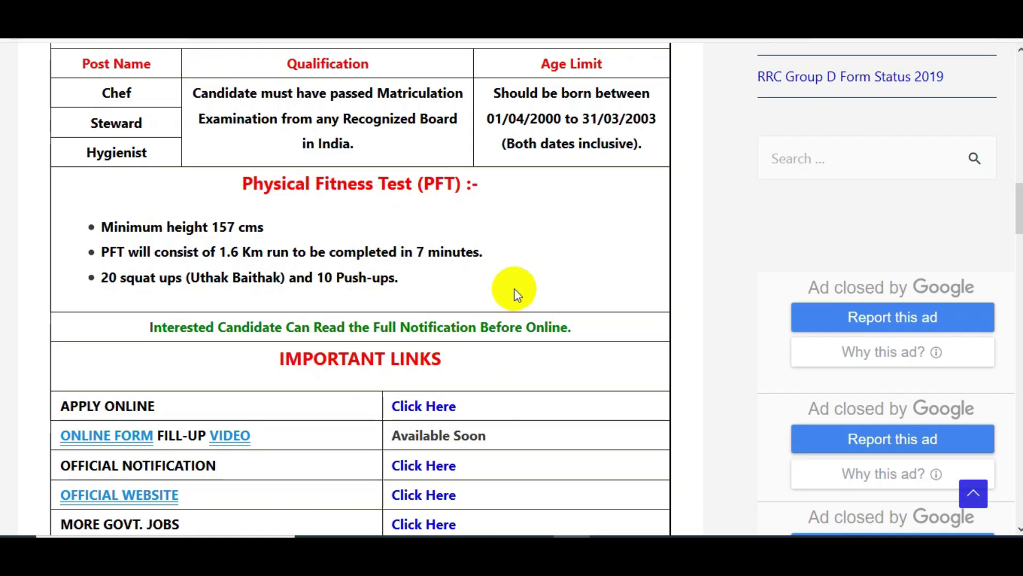
Step: Scroll the Jobrasta Indian Navy MR notice up to the Important Dates and Examination Fee section
{"action": "scroll", "coordinate": [519, 294], "scroll_direction": "up", "scroll_amount": 7}
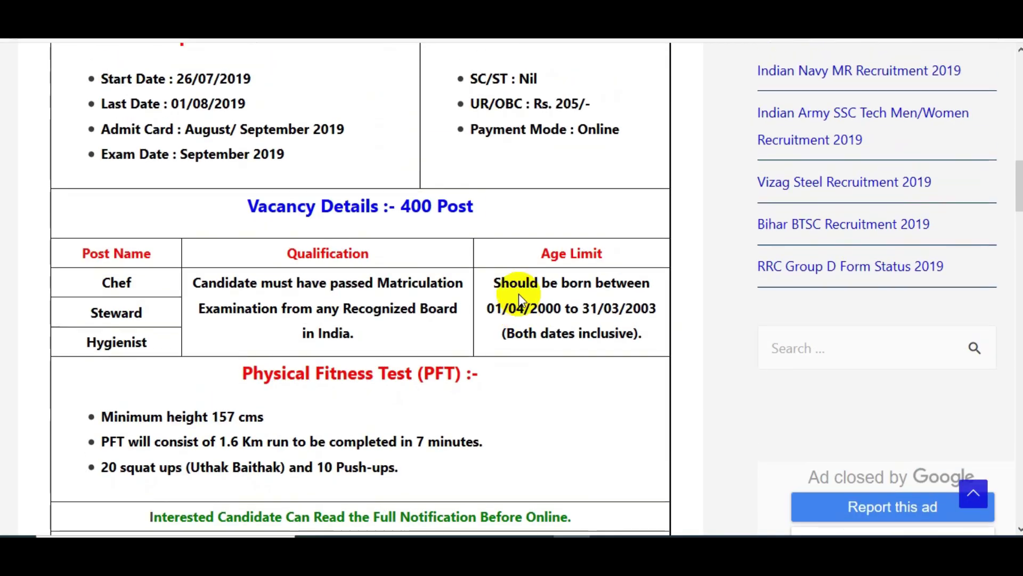
{"action": "scroll", "coordinate": [519, 293], "scroll_direction": "up", "scroll_amount": 2}
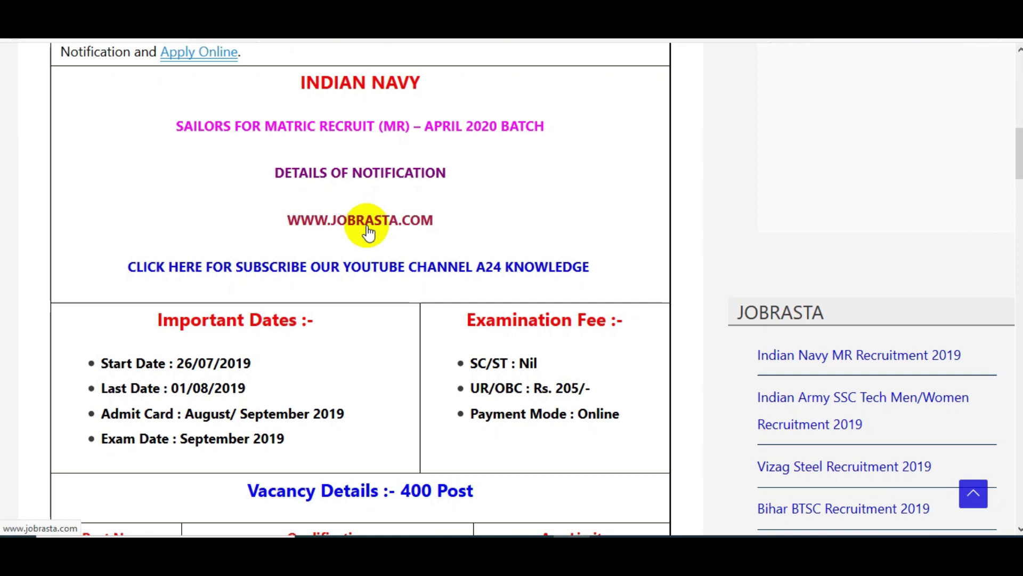
{"action": "scroll", "coordinate": [478, 340], "scroll_direction": "up", "scroll_amount": 4}
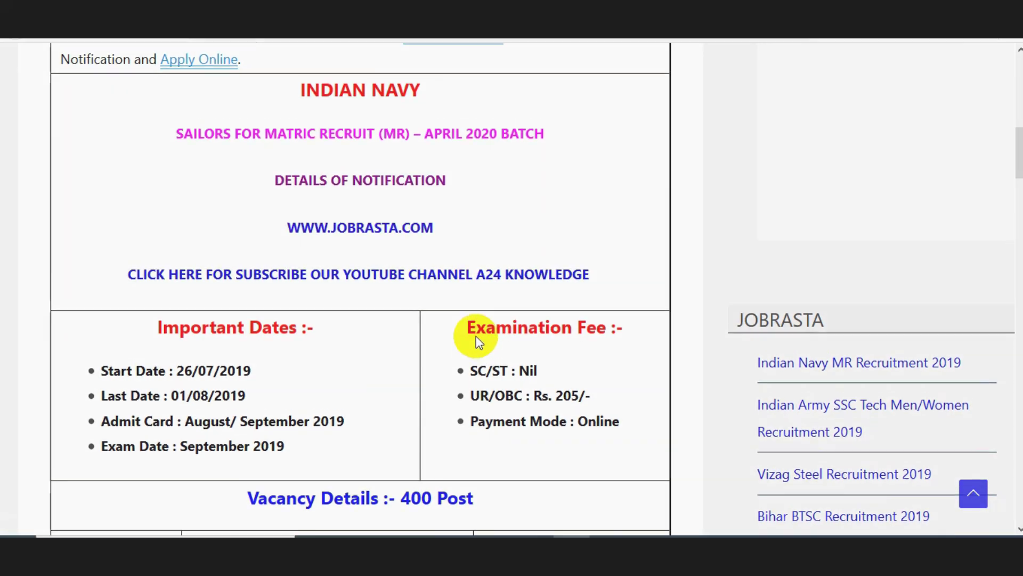